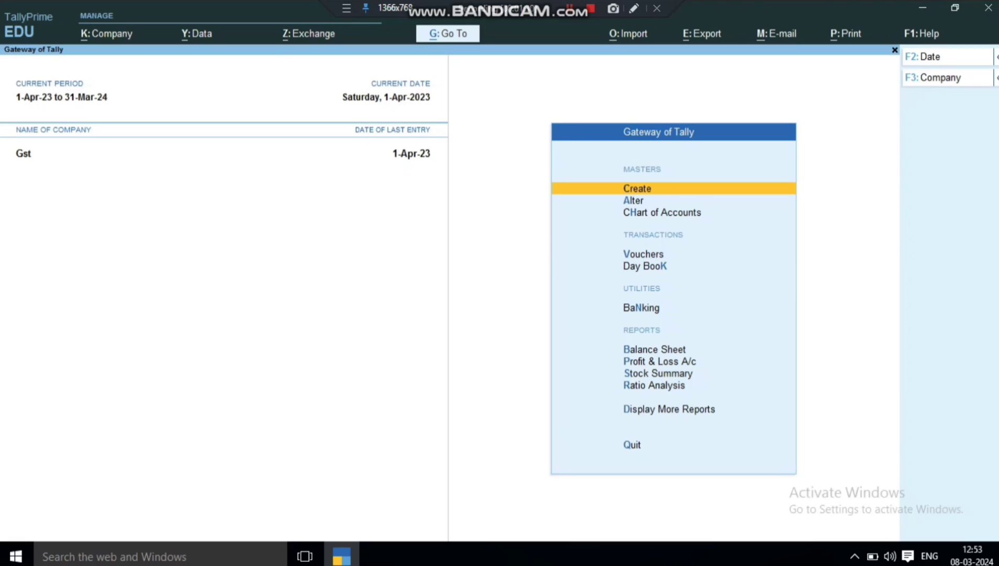
Open the Company menu from the Gateway of Tally with Alt+K.
{"action": "key", "text": "alt+k"}
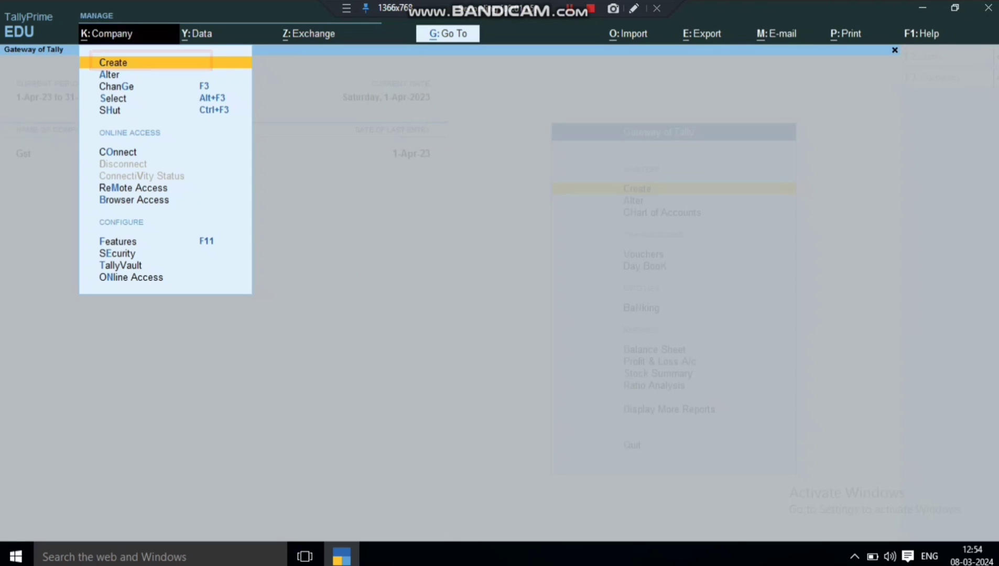
Start a new company named 'Construction Accounting'.
{"action": "key", "text": "Return"}
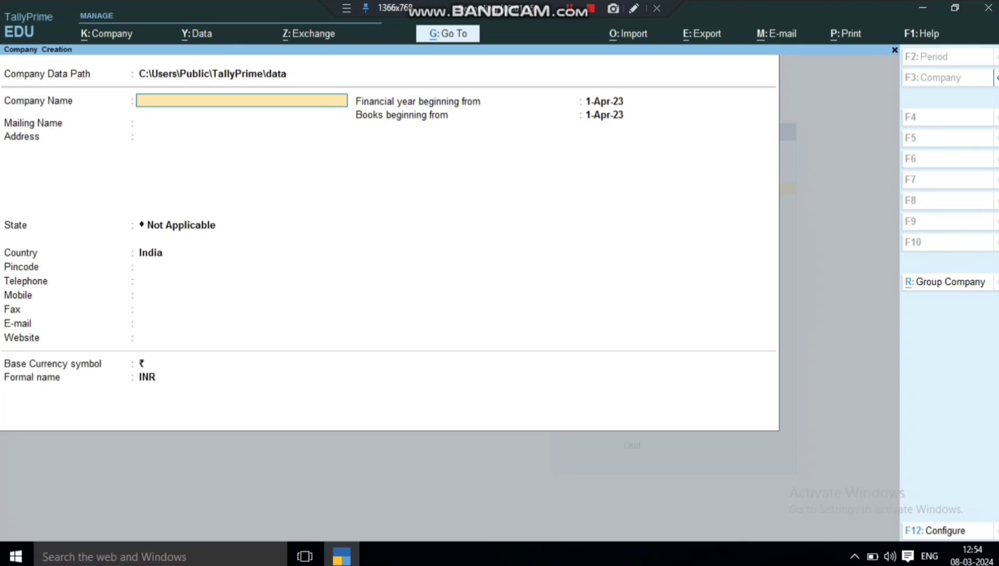
{"action": "type", "text": "Construction Accou"}
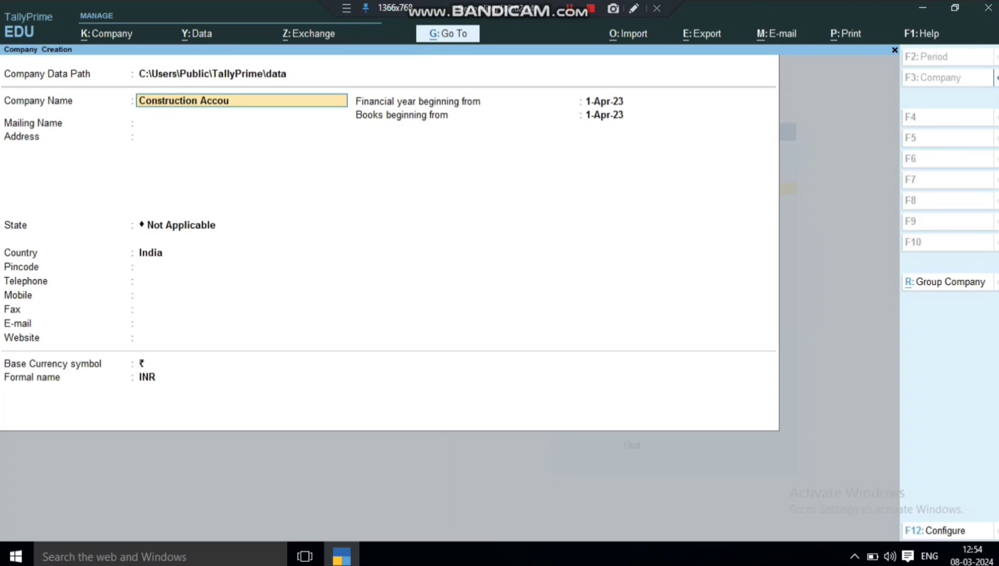
{"action": "type", "text": "nting"}
{"action": "key", "text": "Return"}
{"action": "key", "text": "Return"}
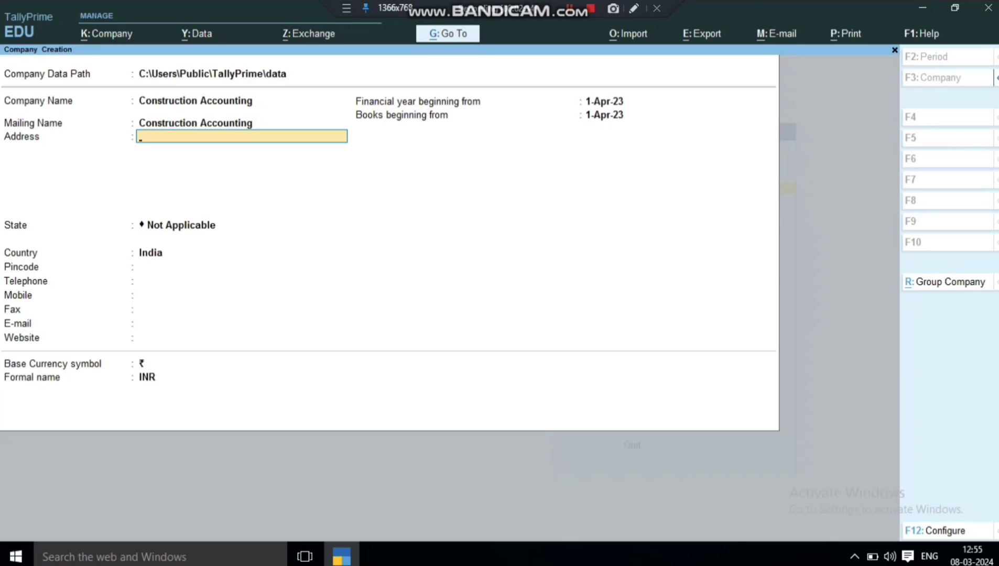
Enter the company's address and choose Uttar Pradesh as its state.
{"action": "type", "text": "Hardoi"}
{"action": "key", "text": "Return"}
{"action": "key", "text": "Return"}
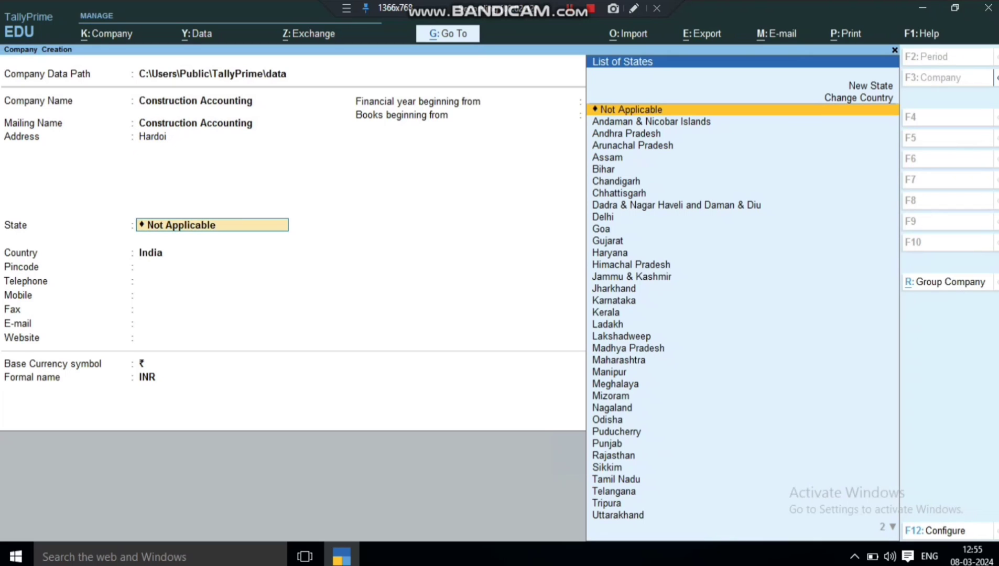
{"action": "type", "text": "u"}
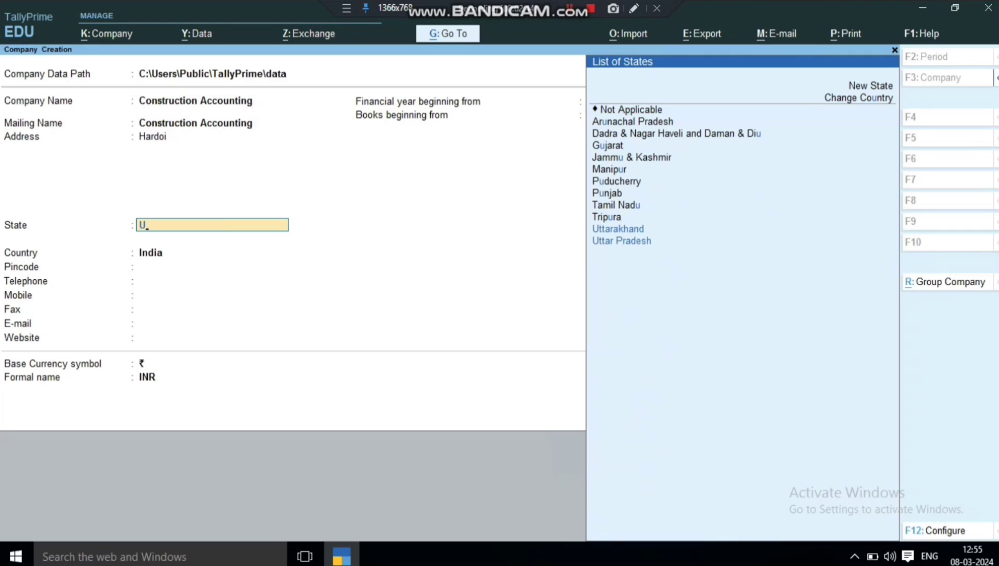
{"action": "key", "text": "Down"}
{"action": "key", "text": "Down"}
{"action": "key", "text": "Return"}
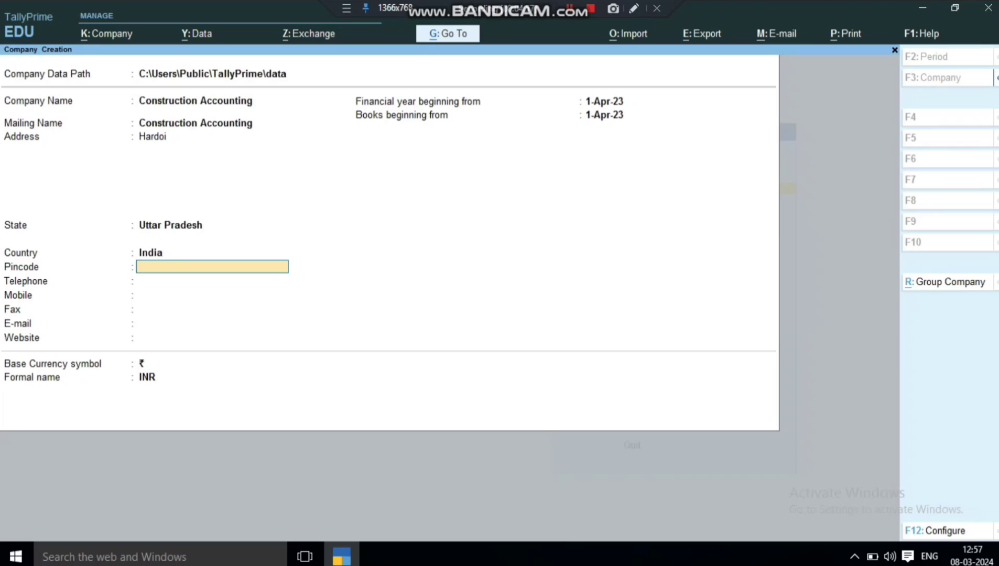
Fill in the company's pincode, telephone, mobile number and e-mail address.
{"action": "key", "text": "Return"}
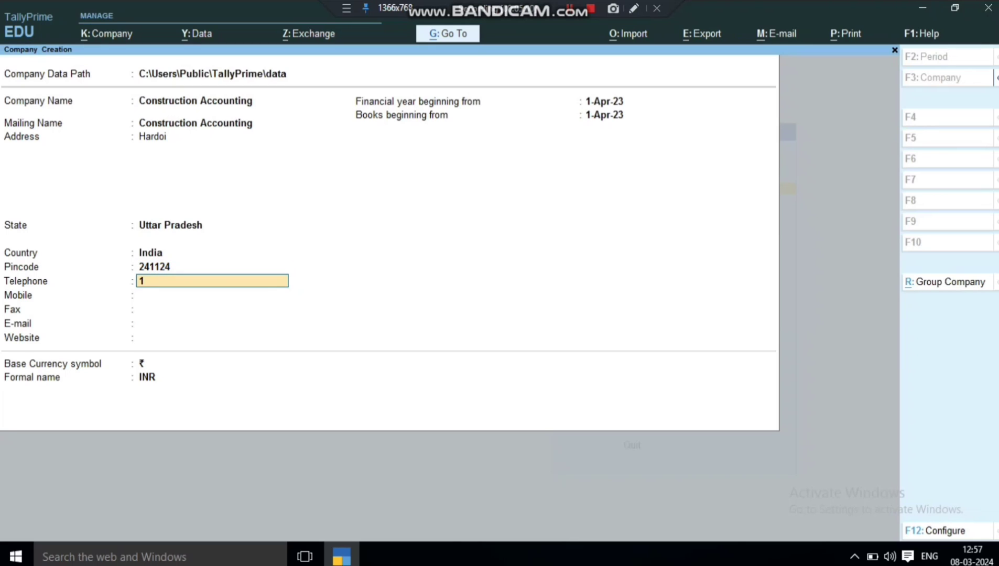
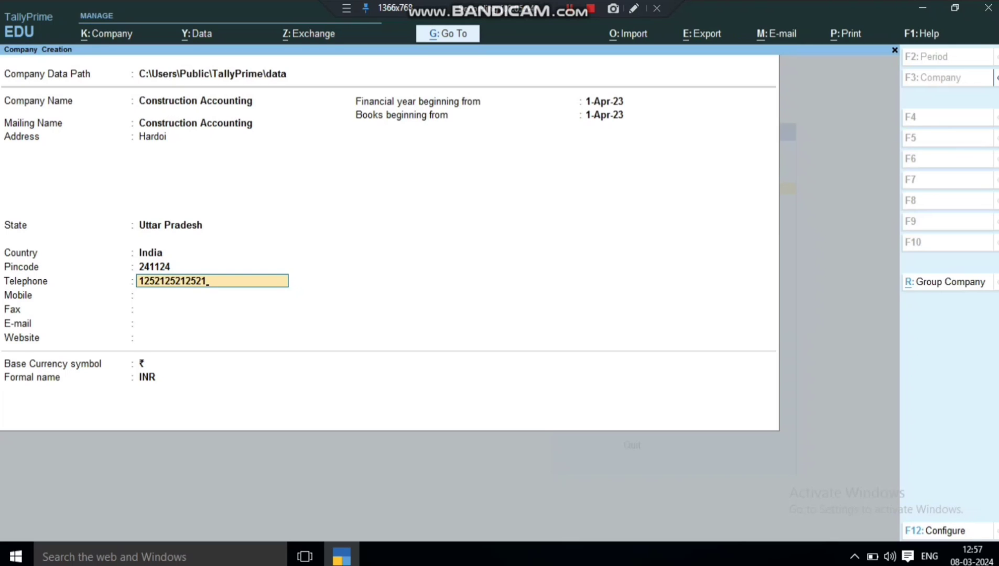
{"action": "key", "text": "Return"}
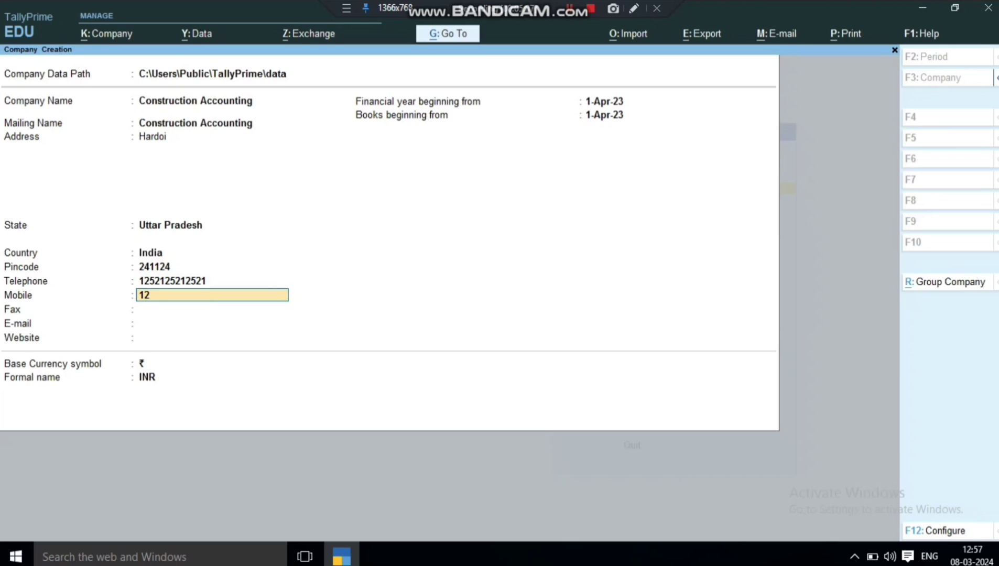
{"action": "key", "text": "Return"}
{"action": "key", "text": "Return"}
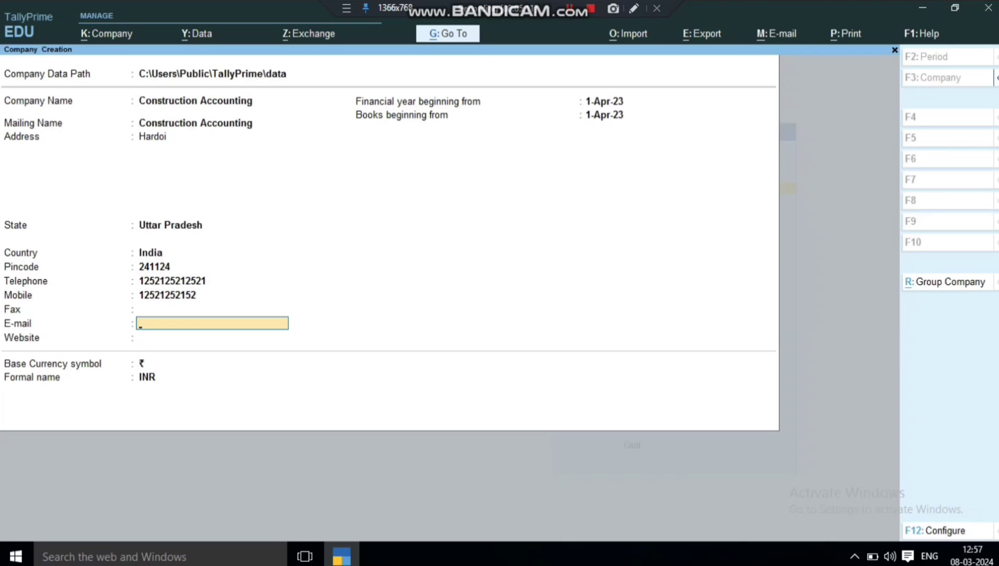
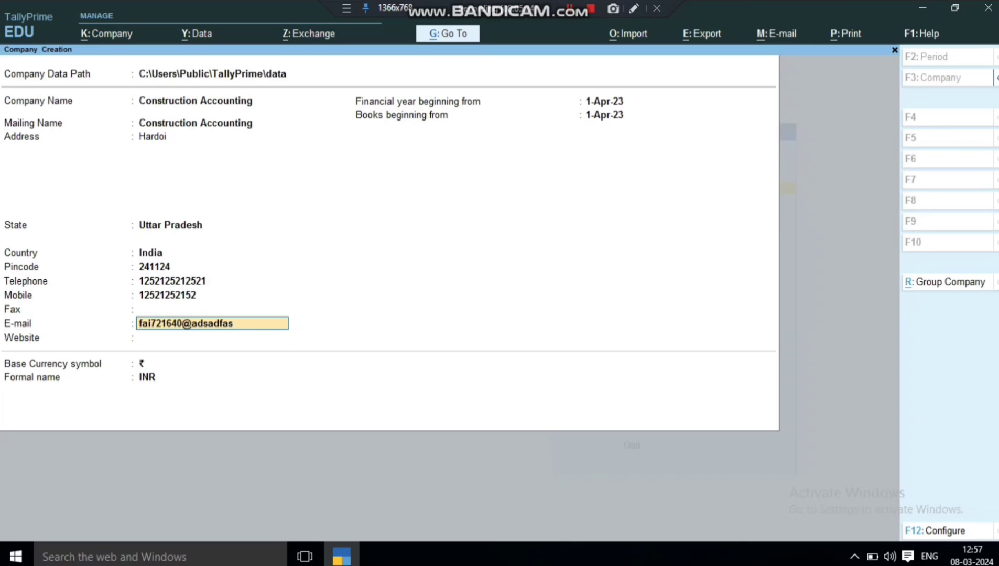
{"action": "key", "text": "Return"}
{"action": "key", "text": "Return"}
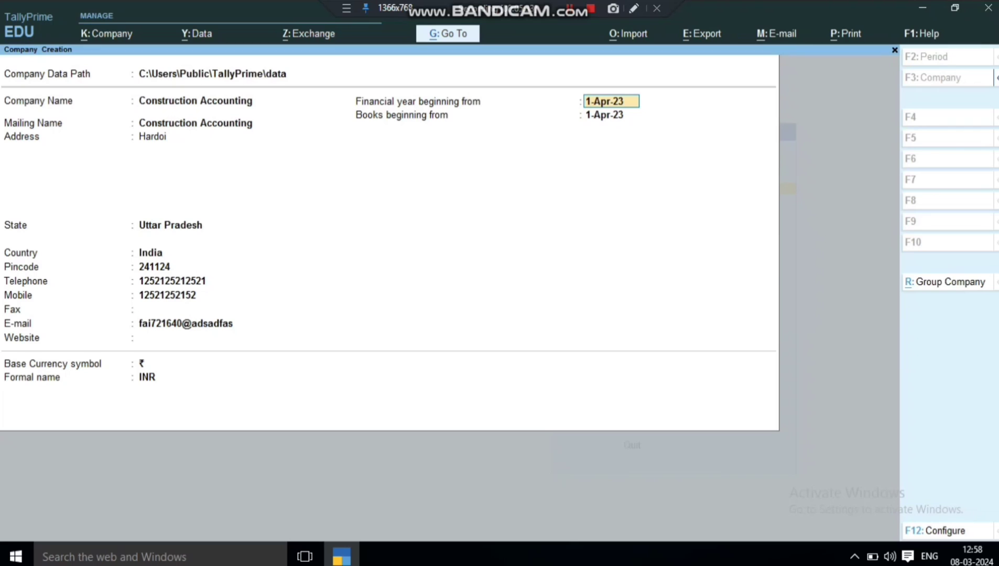
Keep 1-Apr-23 as financial year and books start, and create the company.
{"action": "key", "text": "Return"}
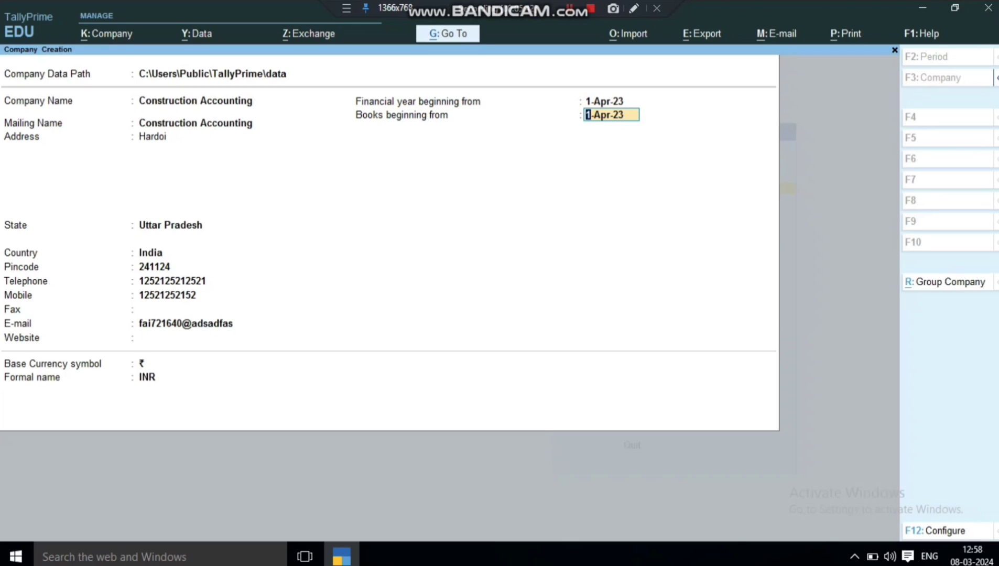
{"action": "key", "text": "Return"}
{"action": "key", "text": "ctrl+a"}
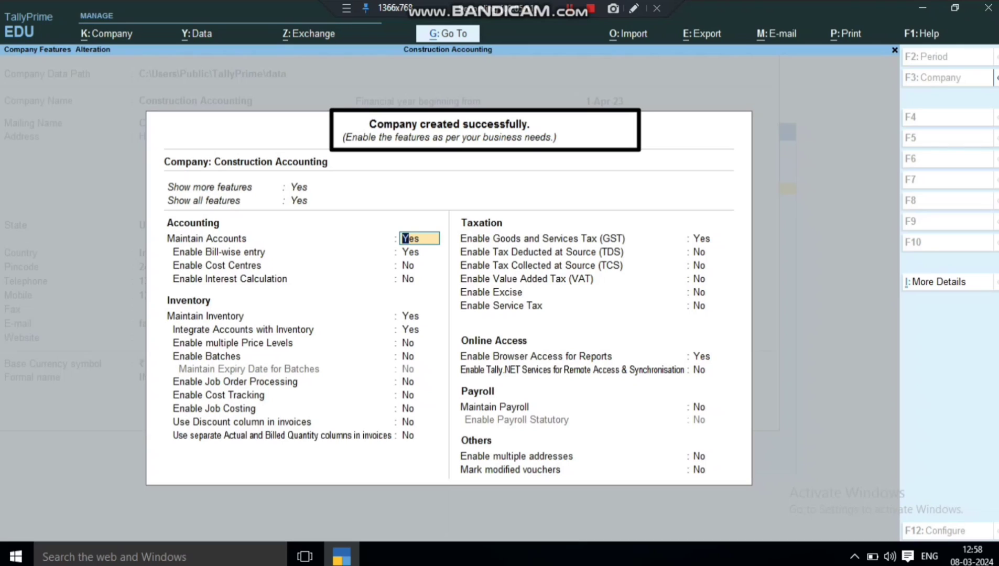
Quit the Company Features screen back to the Gateway of Tally.
{"action": "key", "text": "BackSpace"}
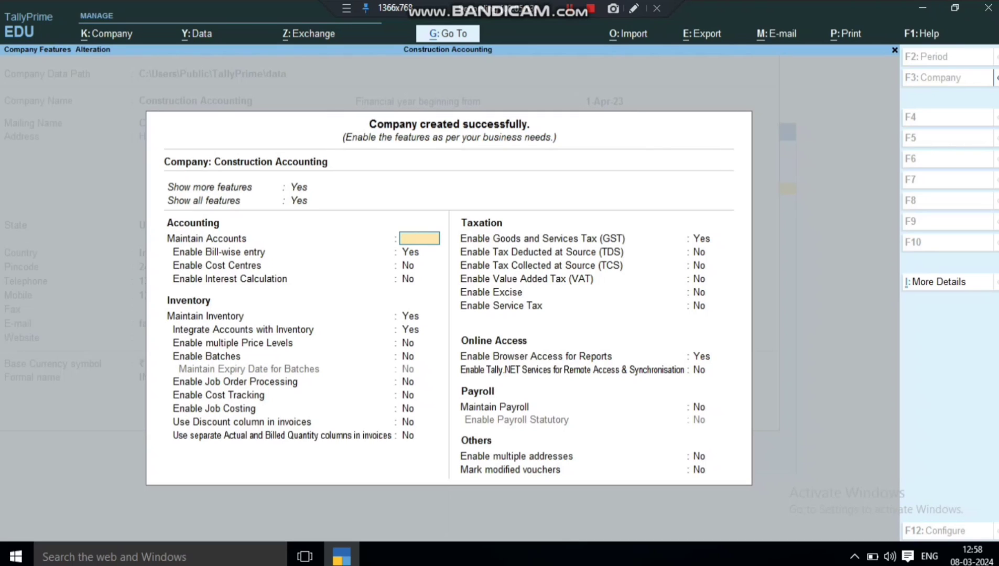
{"action": "key", "text": "Escape"}
{"action": "key", "text": "Return"}
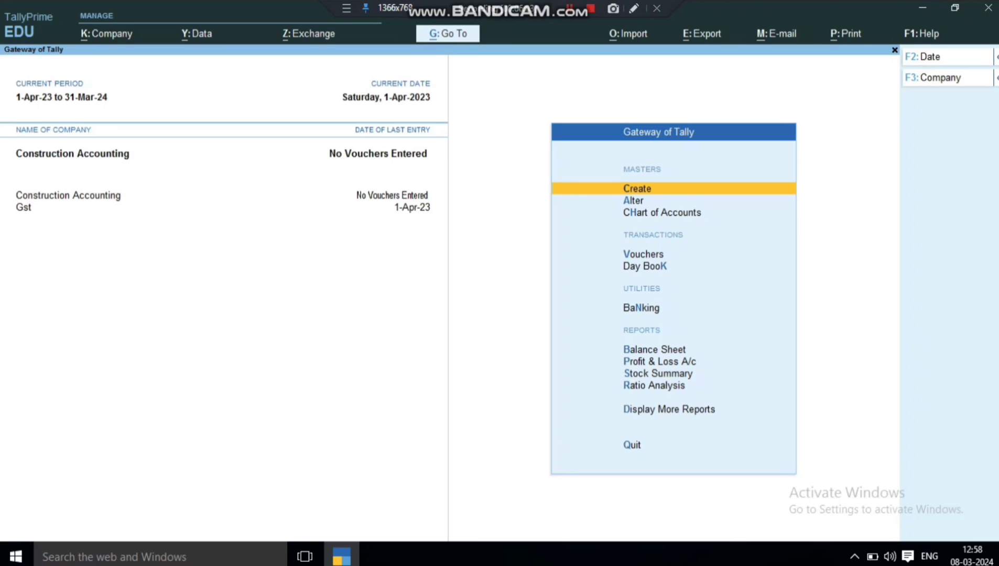
Shut the Gst company, leaving only Construction Accounting loaded.
{"action": "key", "text": "F3"}
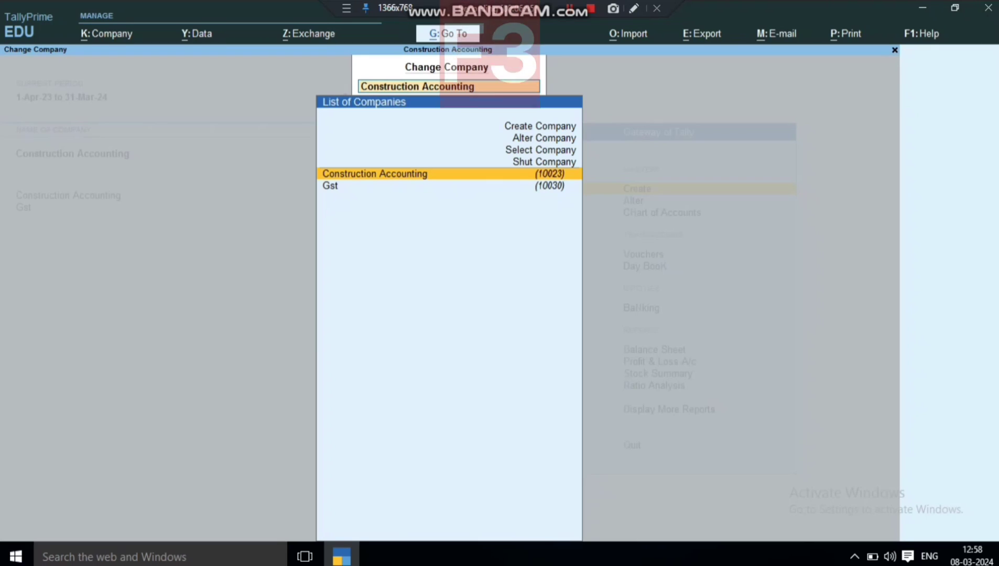
{"action": "key", "text": "Up"}
{"action": "key", "text": "Return"}
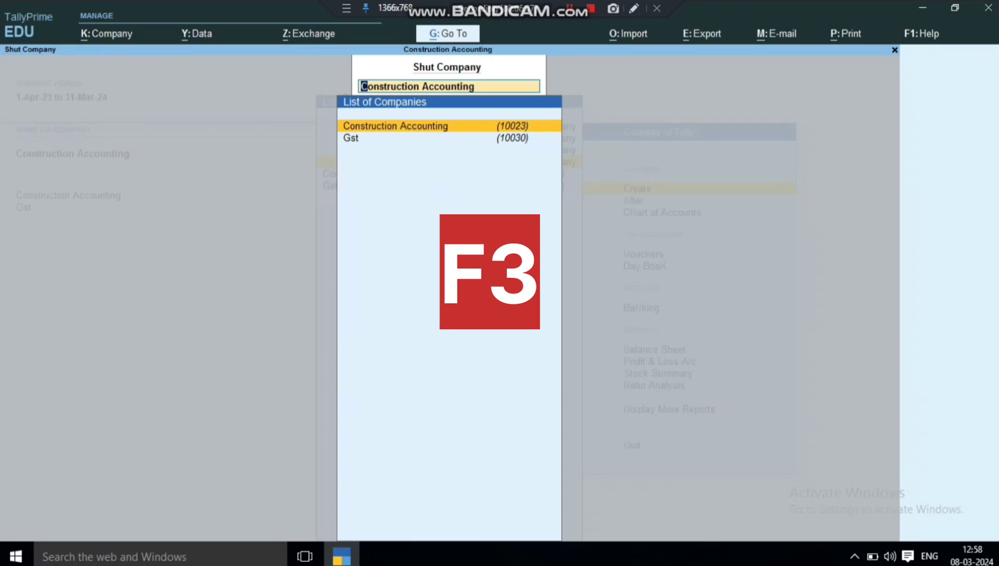
{"action": "key", "text": "Down"}
{"action": "key", "text": "Return"}
{"action": "key", "text": "y"}
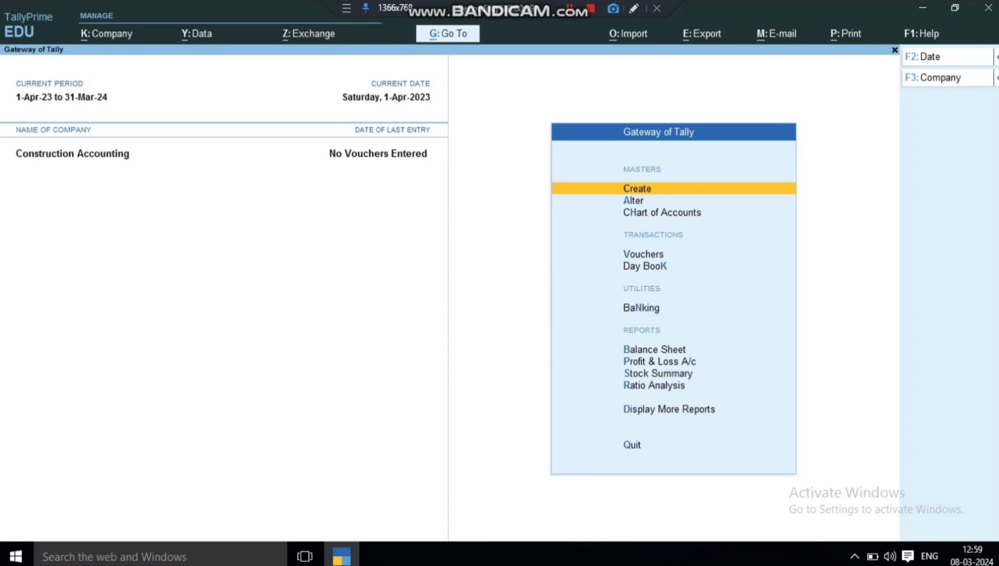
Enable GST with state Uttar Pradesh, Regular registration, applicable from 1-Apr-23.
{"action": "key", "text": "F11"}
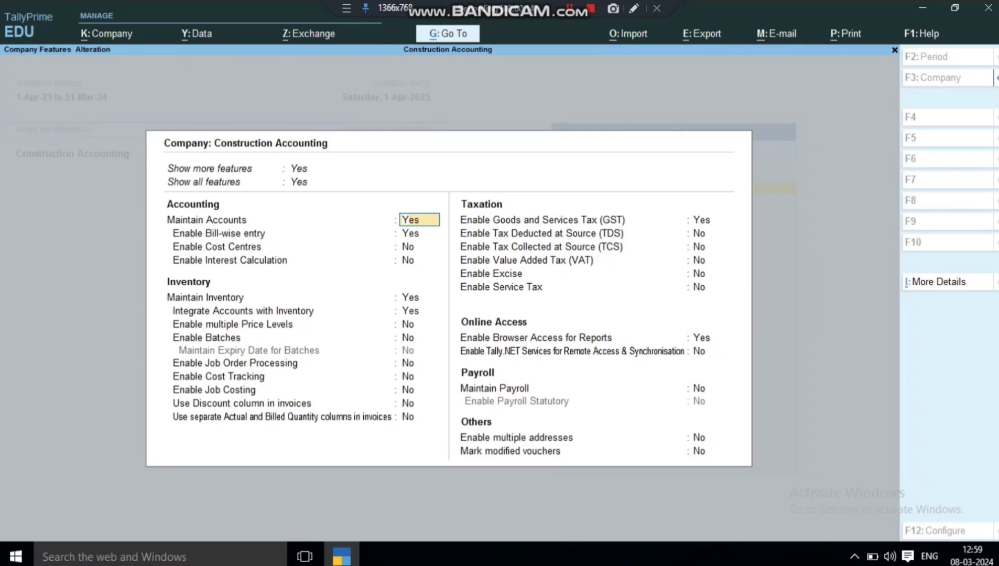
{"action": "key", "text": "Down"}
{"action": "key", "text": "Down"}
{"action": "key", "text": "Down"}
{"action": "key", "text": "Down"}
{"action": "key", "text": "Down"}
{"action": "key", "text": "Down"}
{"action": "key", "text": "Down"}
{"action": "key", "text": "Down"}
{"action": "key", "text": "Down"}
{"action": "key", "text": "Down"}
{"action": "key", "text": "Down"}
{"action": "key", "text": "Down"}
{"action": "key", "text": "Down"}
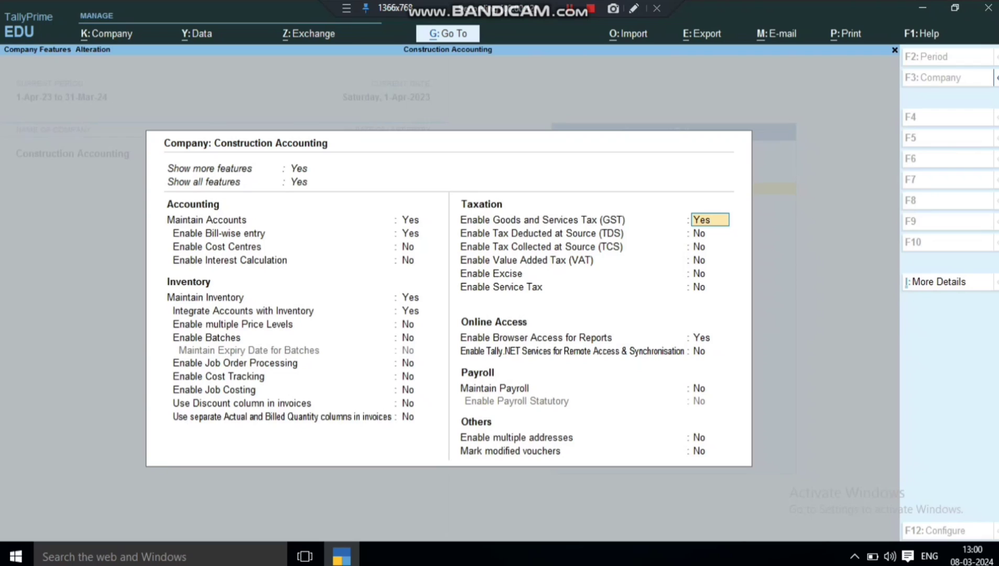
{"action": "key", "text": "Return"}
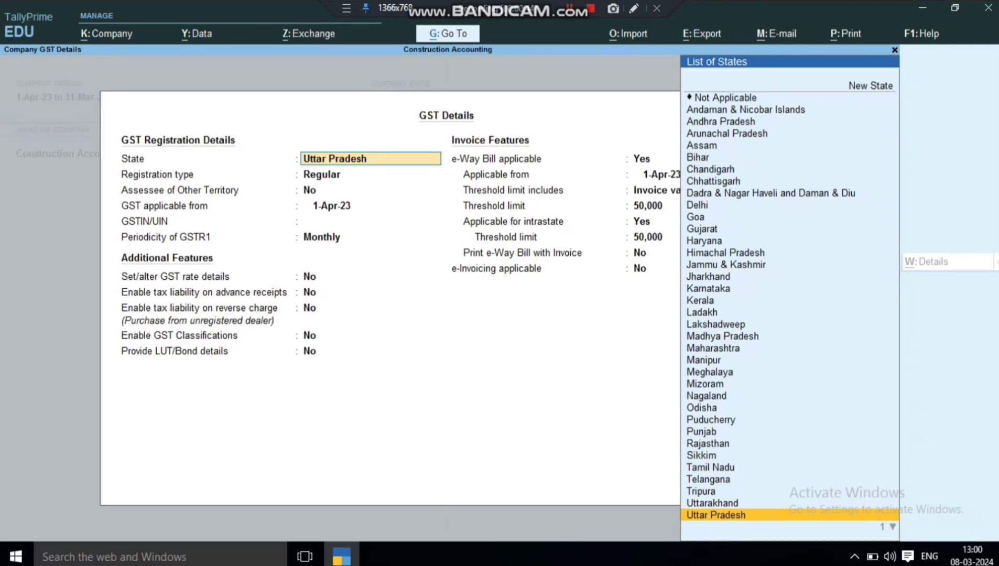
{"action": "key", "text": "Return"}
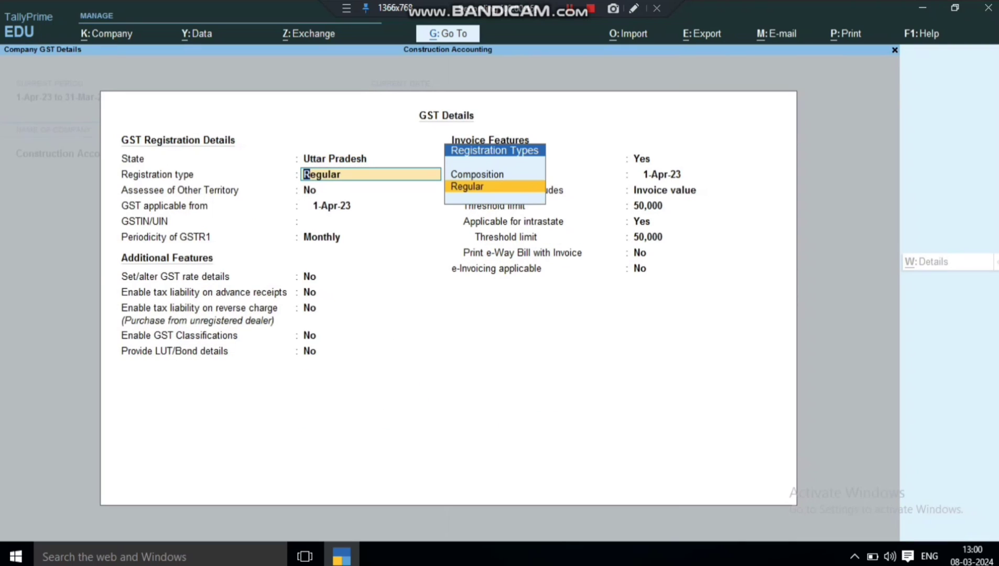
{"action": "key", "text": "Return"}
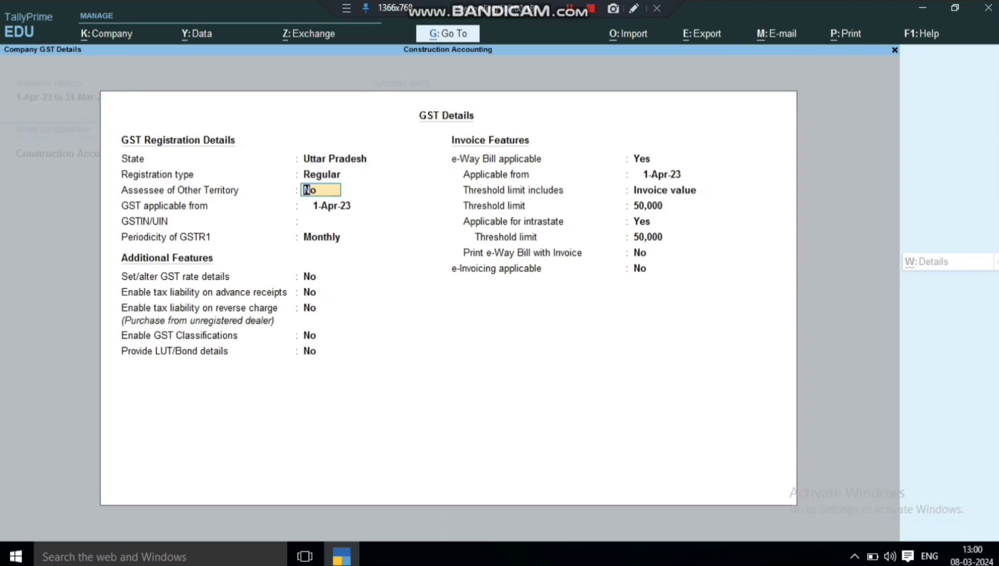
{"action": "key", "text": "Return"}
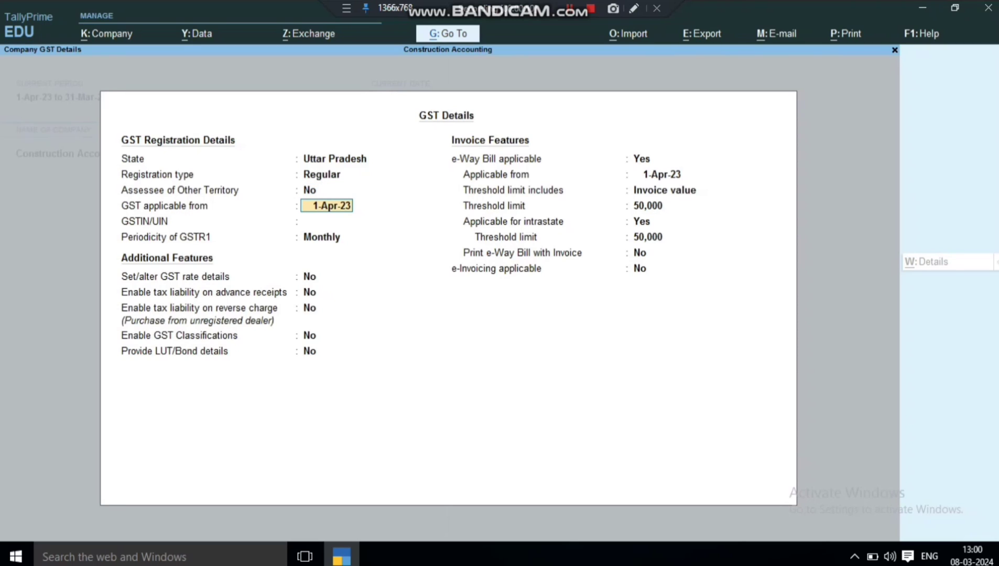
{"action": "key", "text": "Return"}
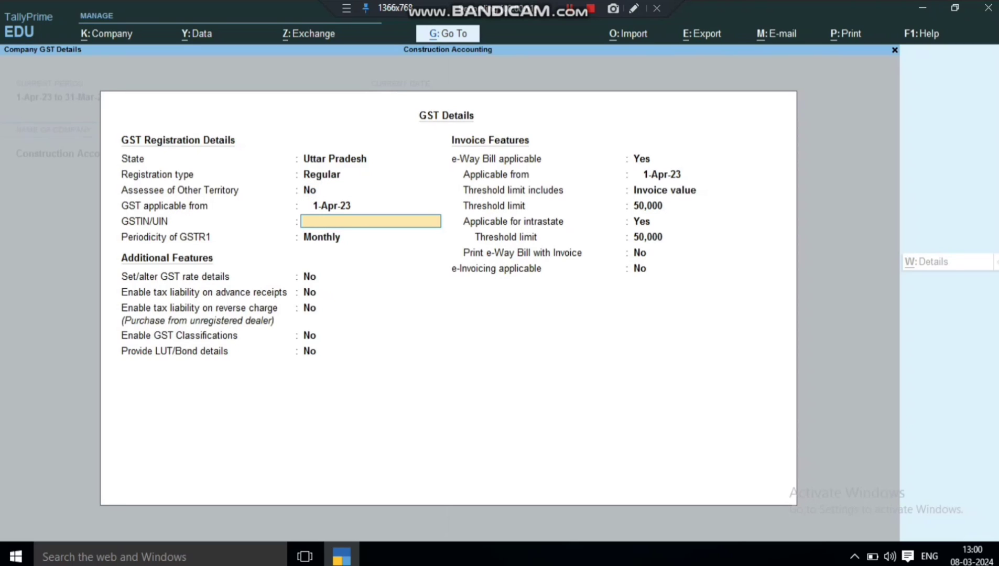
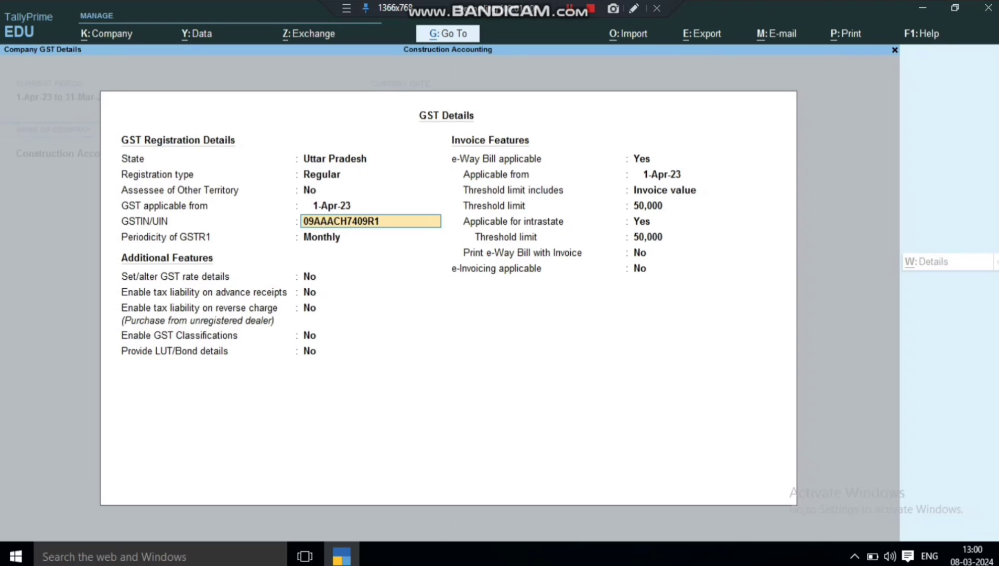
Enter the company's GSTIN, keep Monthly GSTR1 periodicity, and accept the GST details.
{"action": "key", "text": "Return"}
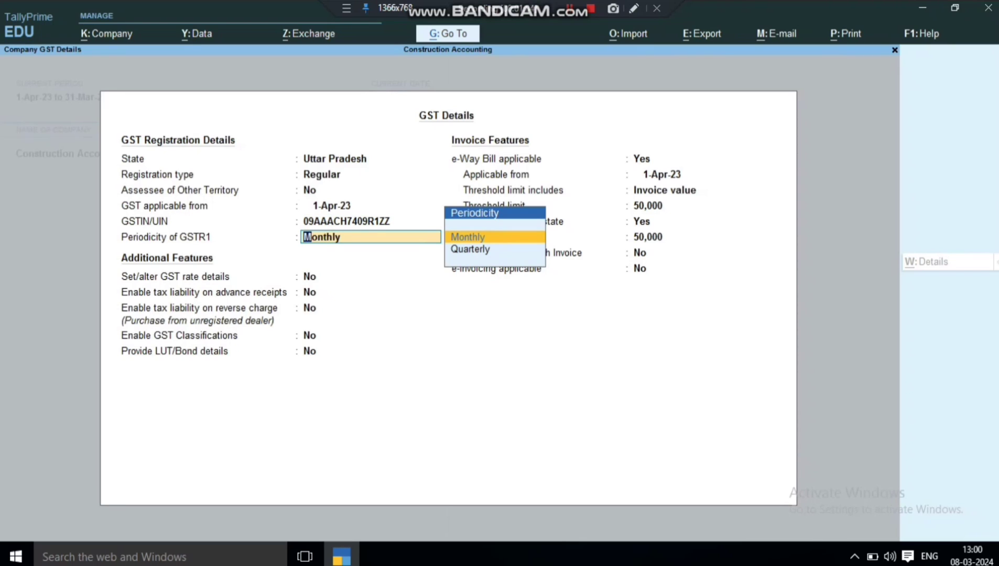
{"action": "key", "text": "Return"}
{"action": "key", "text": "ctrl"}
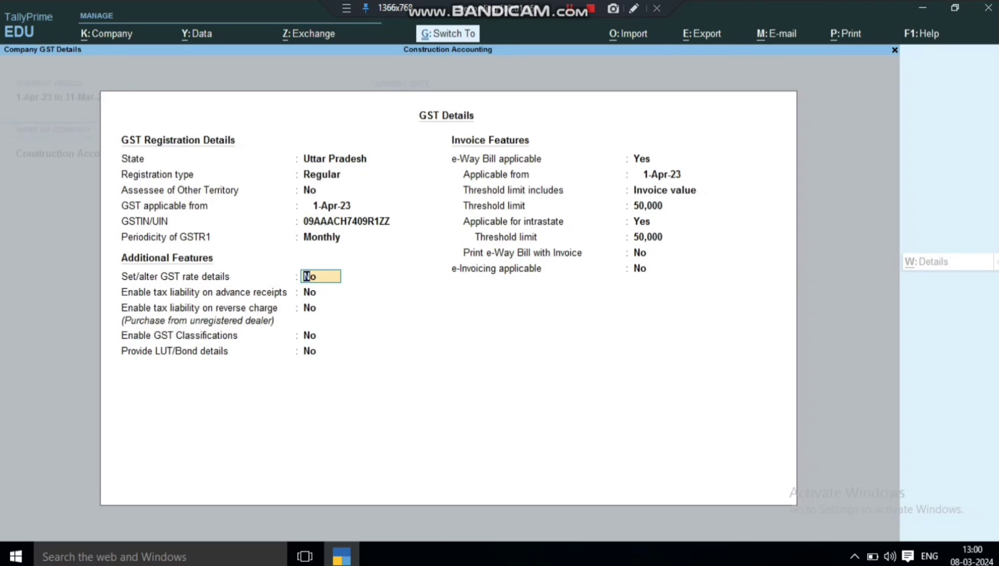
{"action": "key", "text": "ctrl+a"}
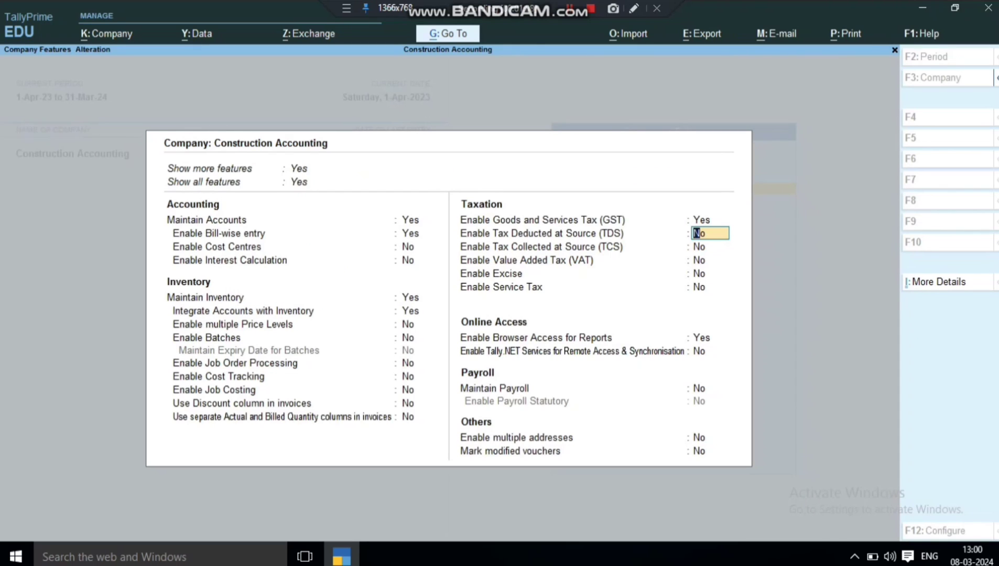
Set Enable Cost Tracking to Yes in Company Features.
{"action": "key", "text": "Up"}
{"action": "key", "text": "Up"}
{"action": "key", "text": "Up"}
{"action": "key", "text": "Up"}
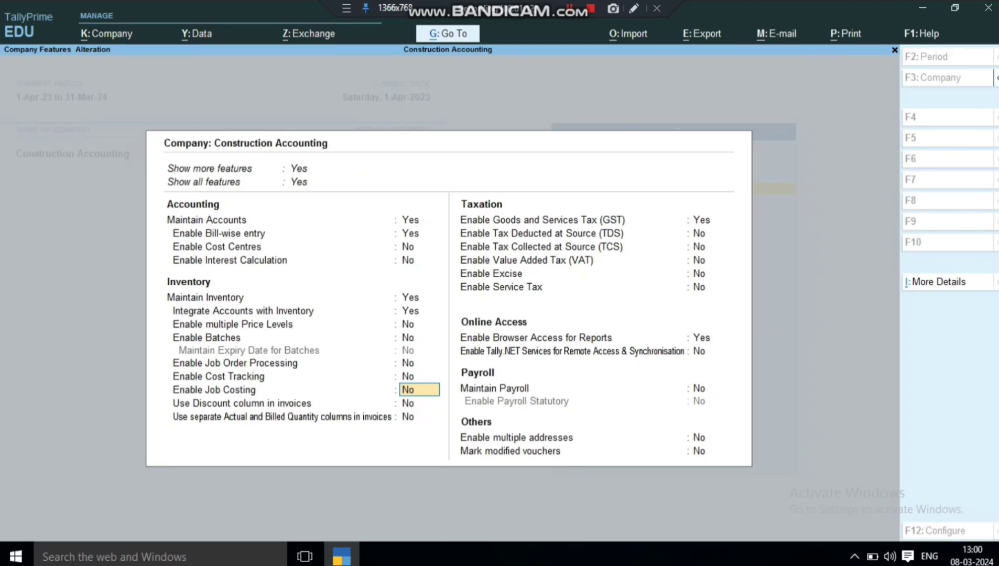
{"action": "key", "text": "Up"}
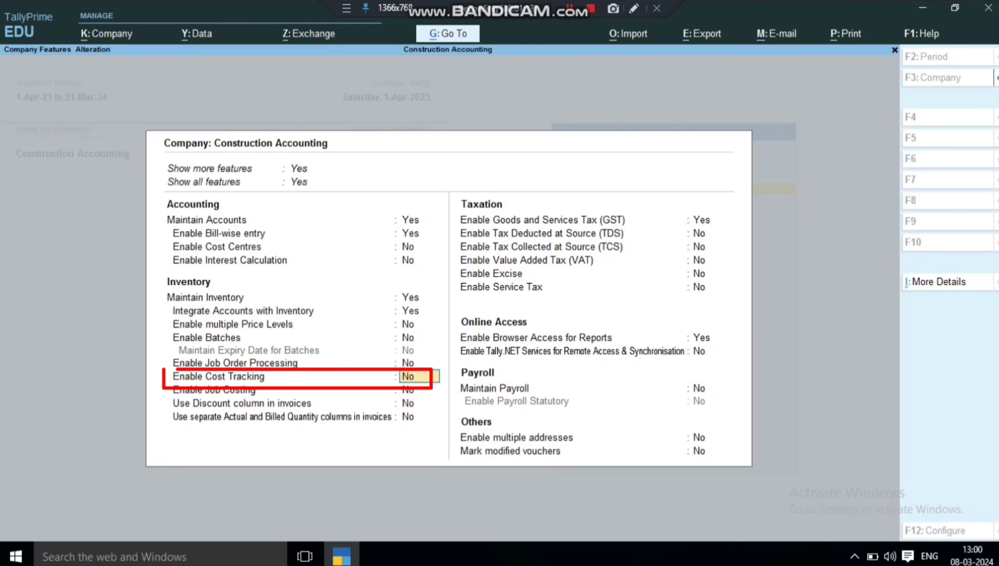
{"action": "key", "text": "y"}
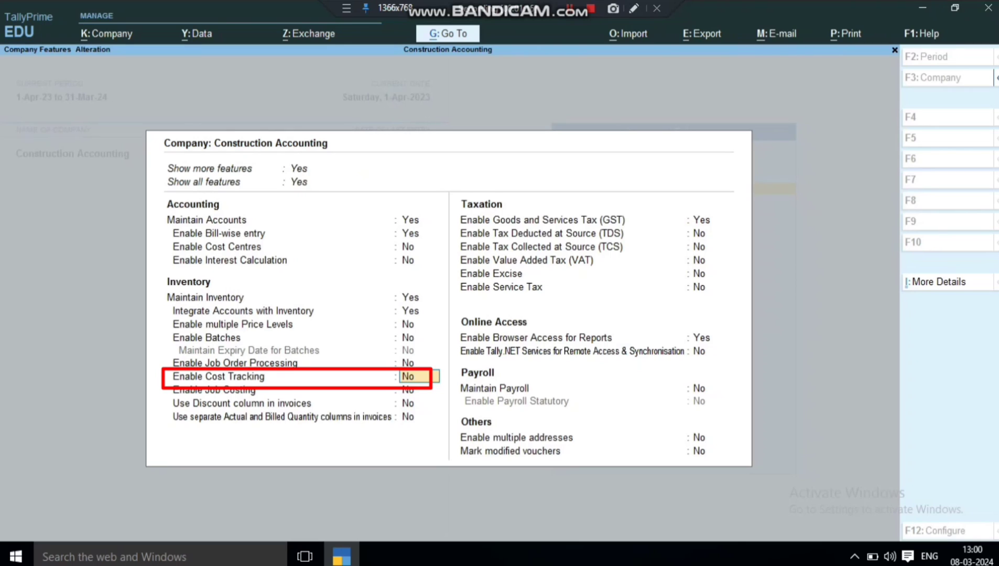
{"action": "key", "text": "Return"}
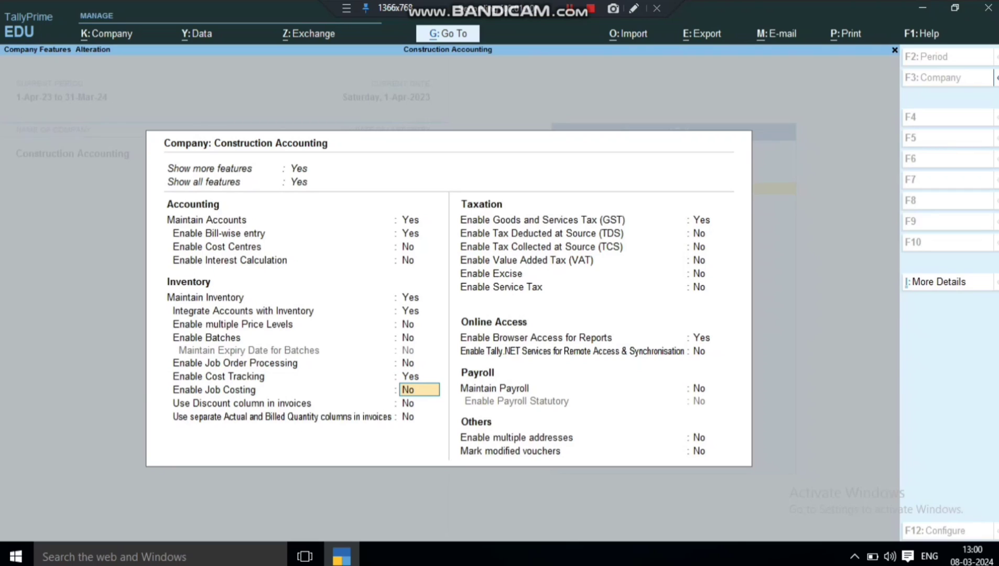
Set Enable Batches to Yes and save the company features.
{"action": "key", "text": "Up"}
{"action": "key", "text": "Up"}
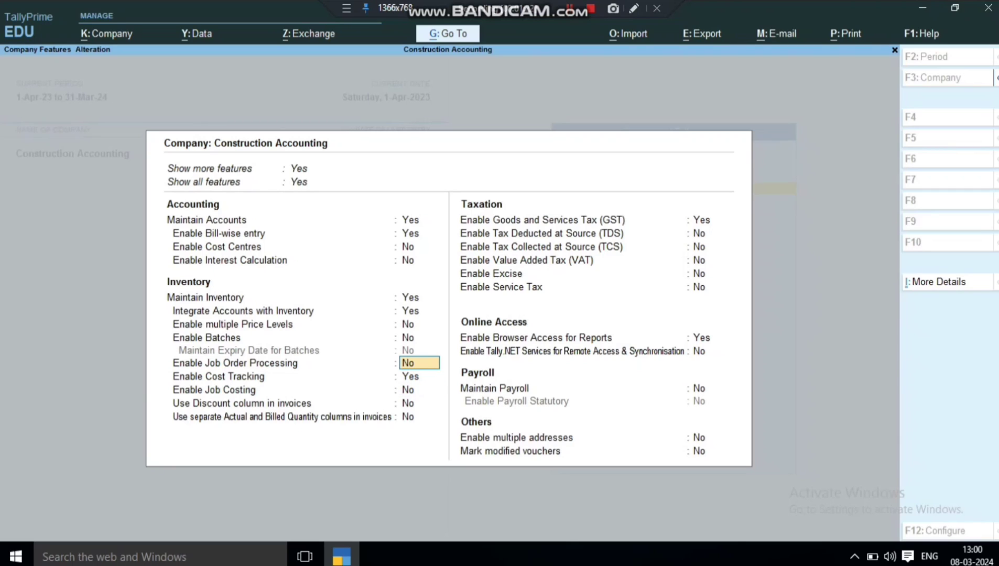
{"action": "key", "text": "Up"}
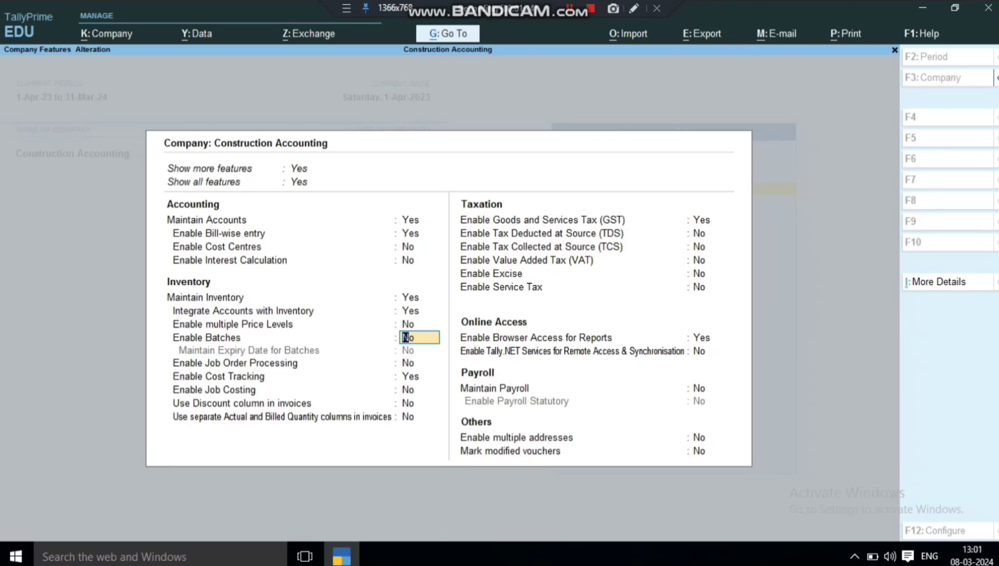
{"action": "type", "text": "y"}
{"action": "key", "text": "Return"}
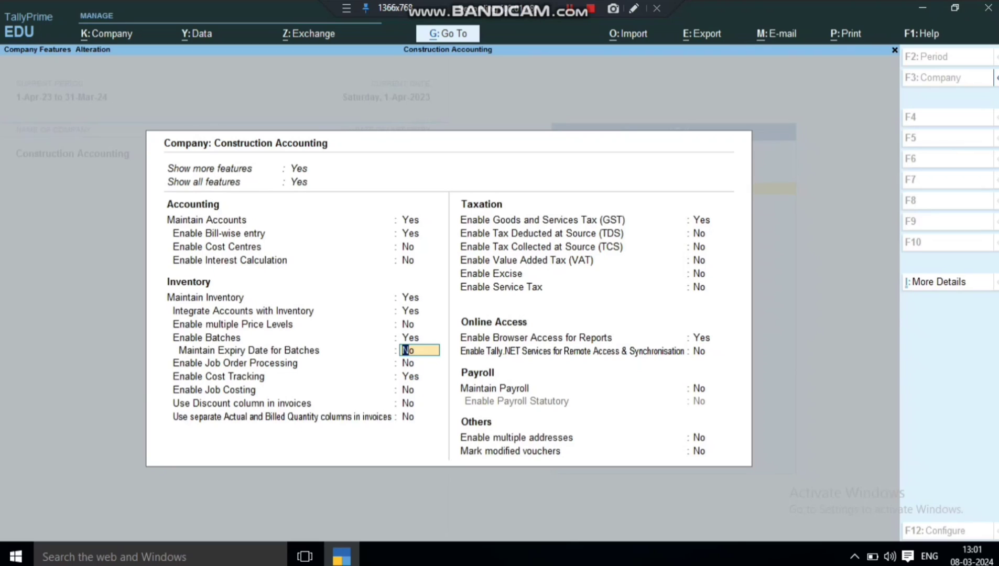
{"action": "key", "text": "ctrl"}
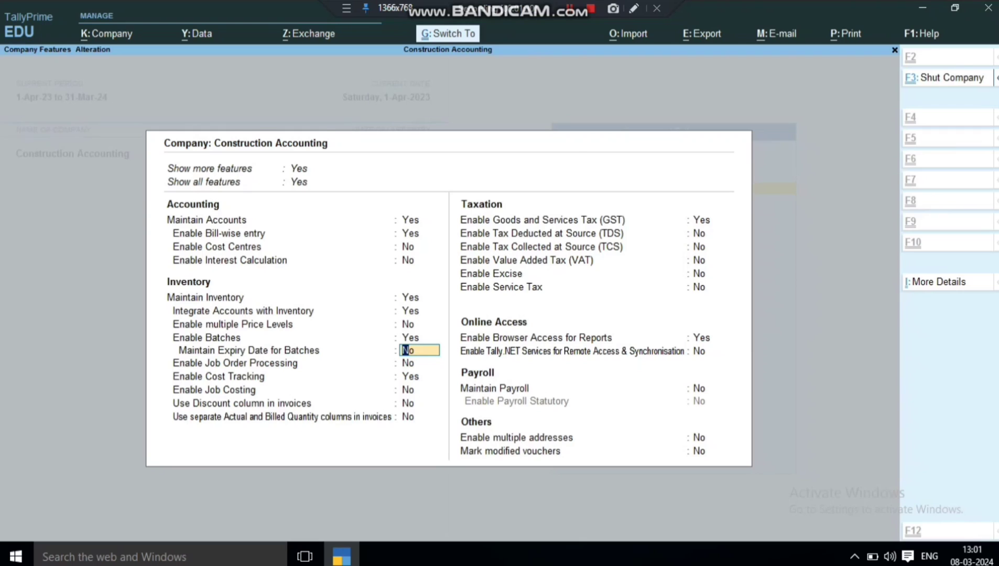
{"action": "key", "text": "ctrl+a"}
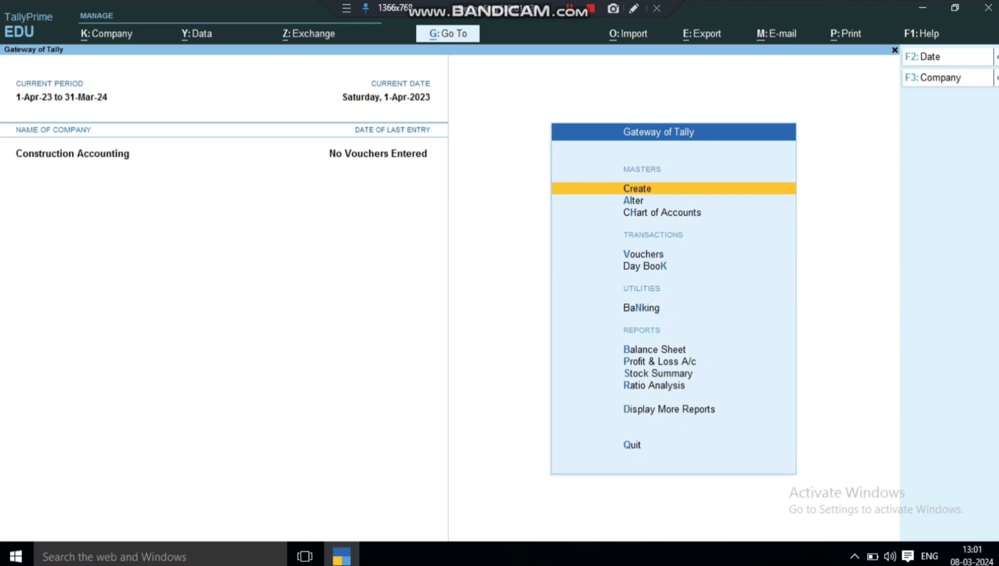
Create a new ledger named Xyz Company under Sundry Creditors.
{"action": "key", "text": "Return"}
{"action": "key", "text": "Down"}
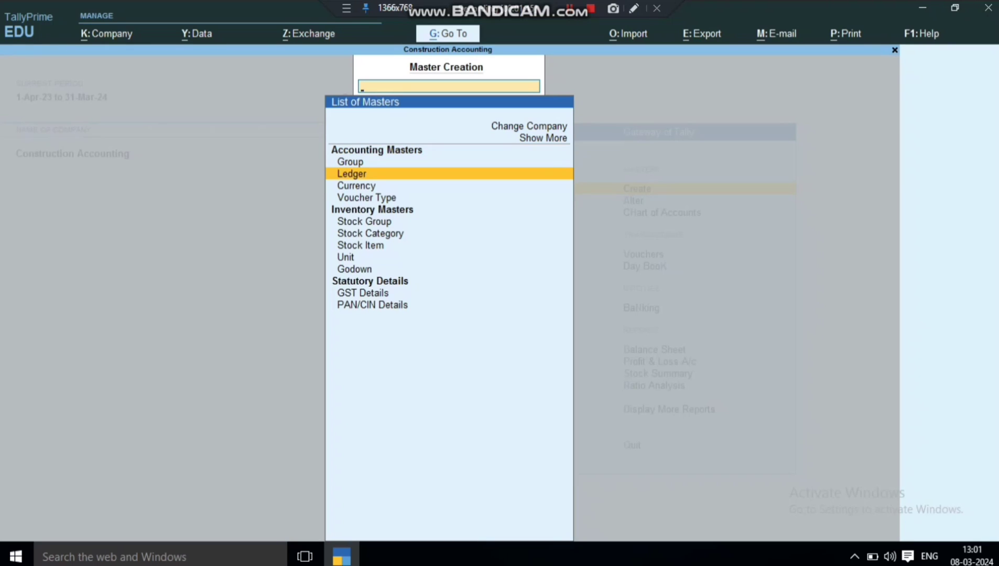
{"action": "key", "text": "Return"}
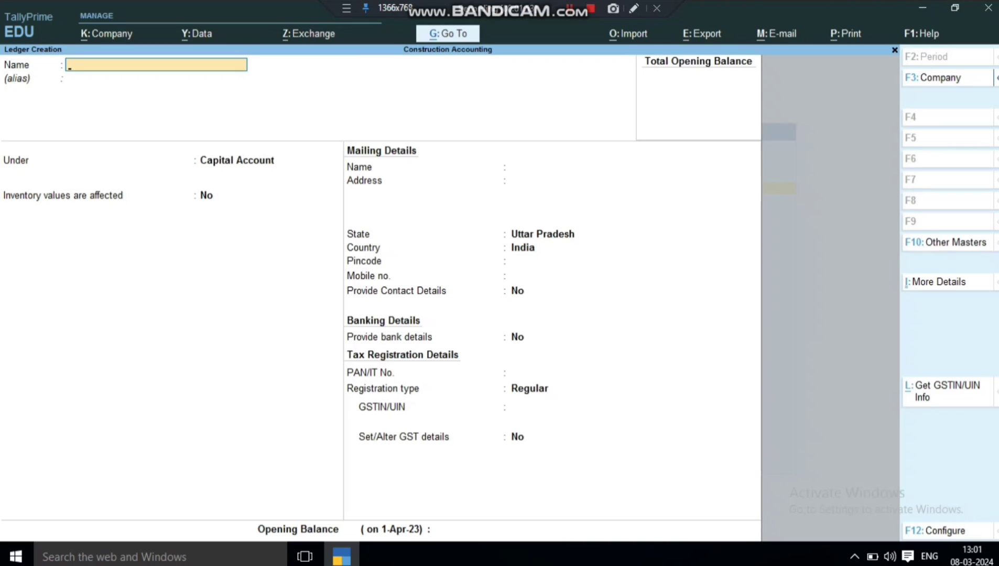
{"action": "type", "text": "Xyz Company"}
{"action": "key", "text": "Return"}
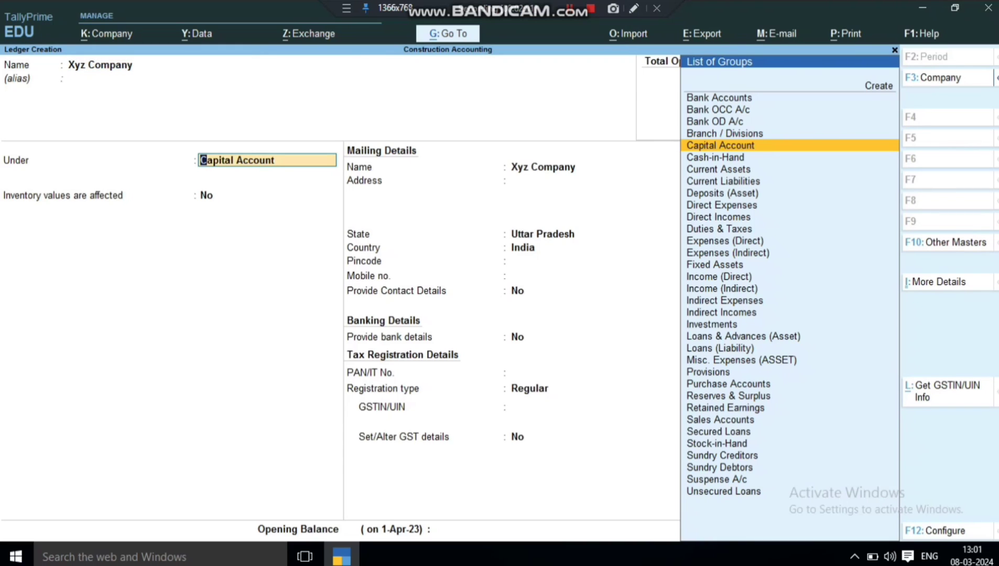
{"action": "type", "text": "S"}
{"action": "key", "text": "Down"}
{"action": "key", "text": "Down"}
{"action": "key", "text": "Down"}
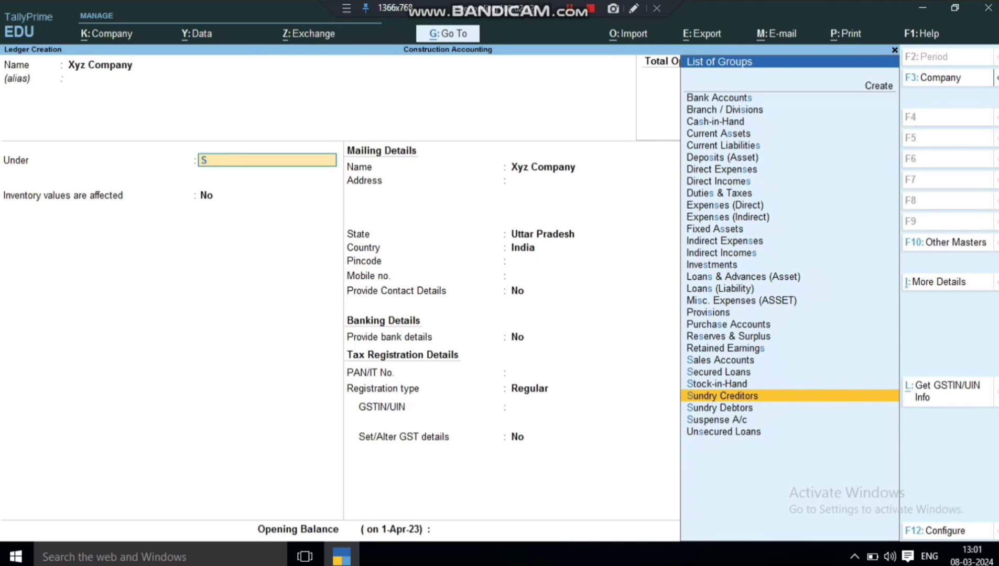
{"action": "key", "text": "Return"}
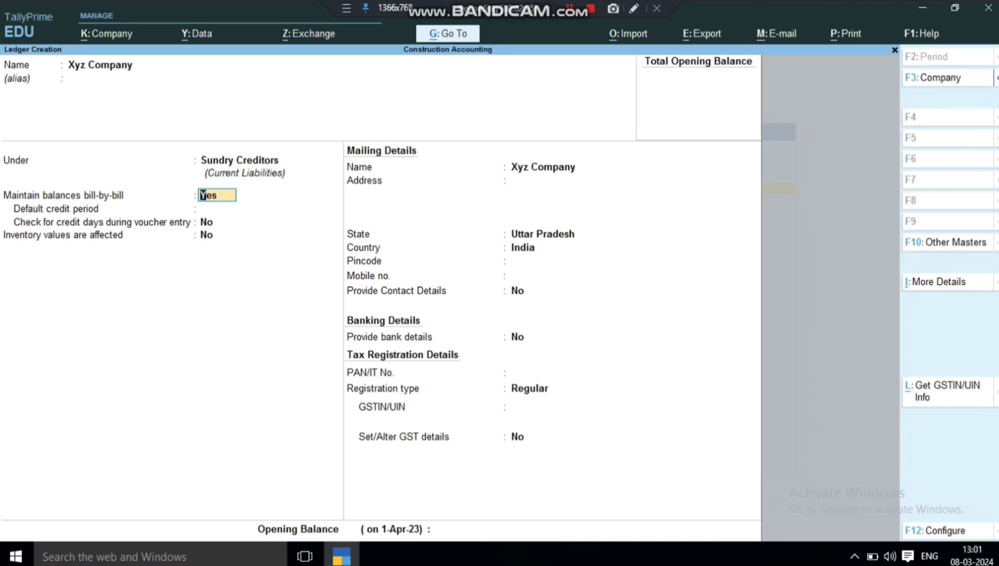
Keep Regular GST registration, enter the party's GSTIN, and save the ledger.
{"action": "key", "text": "Return"}
{"action": "key", "text": "Return"}
{"action": "key", "text": "Return"}
{"action": "key", "text": "Return"}
{"action": "key", "text": "Return"}
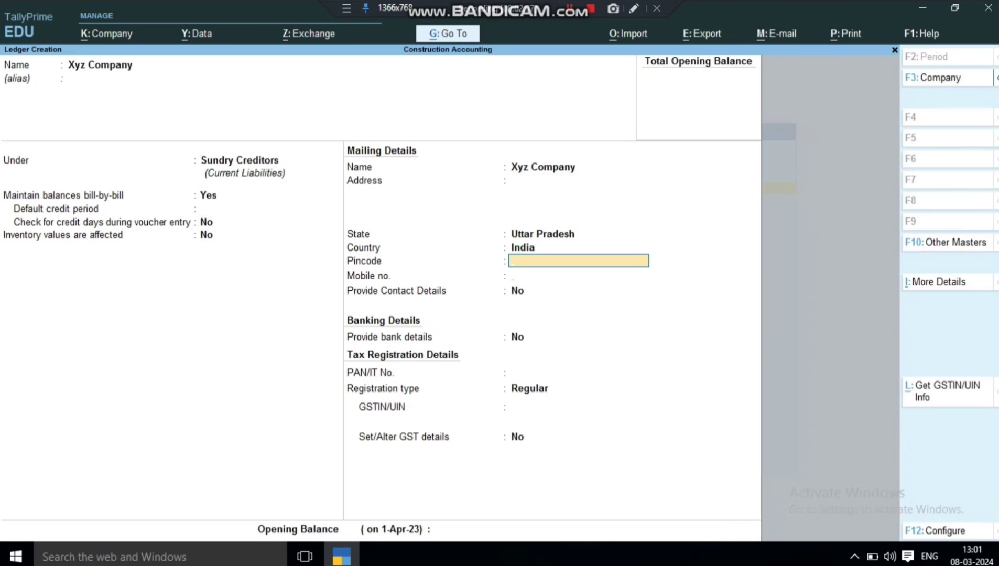
{"action": "key", "text": "Return"}
{"action": "key", "text": "Return"}
{"action": "key", "text": "Return"}
{"action": "key", "text": "Return"}
{"action": "key", "text": "Return"}
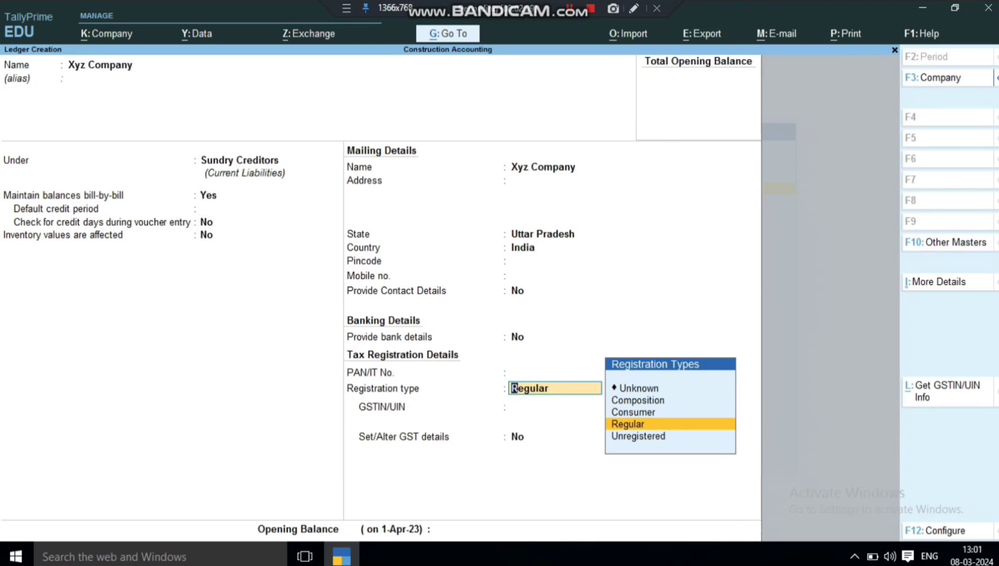
{"action": "key", "text": "Return"}
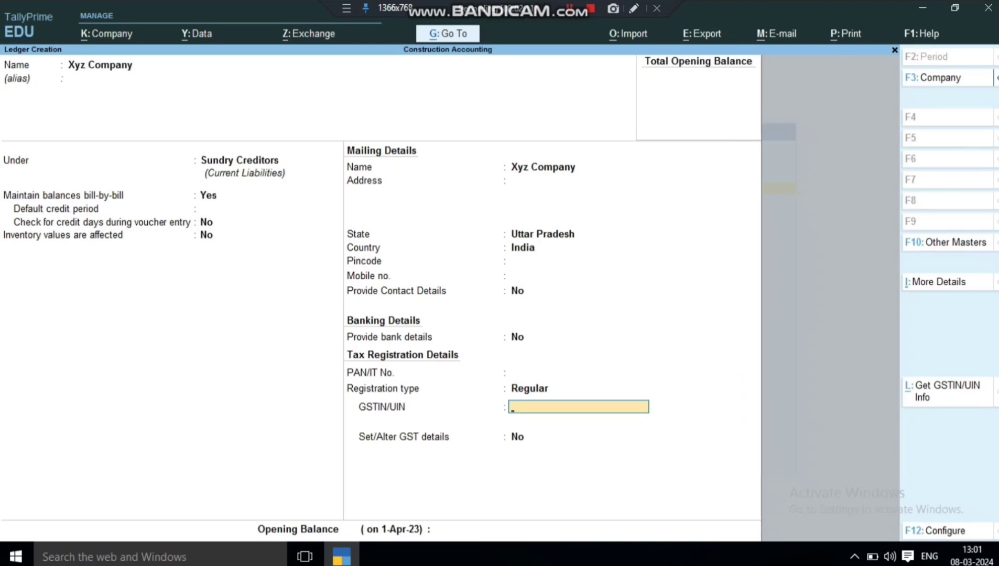
{"action": "key", "text": "Up"}
{"action": "key", "text": "Up"}
{"action": "key", "text": "Up"}
{"action": "key", "text": "Up"}
{"action": "key", "text": "BackSpace"}
{"action": "key", "text": "BackSpace"}
{"action": "key", "text": "Return"}
{"action": "key", "text": "Return"}
{"action": "key", "text": "Return"}
{"action": "key", "text": "Return"}
{"action": "key", "text": "Return"}
{"action": "key", "text": "Return"}
{"action": "key", "text": "Return"}
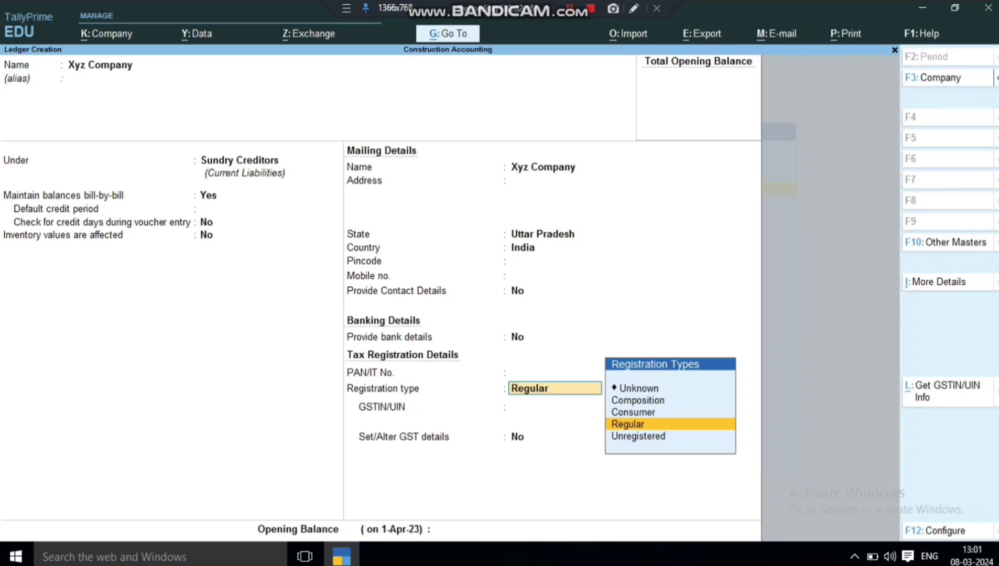
{"action": "key", "text": "Return"}
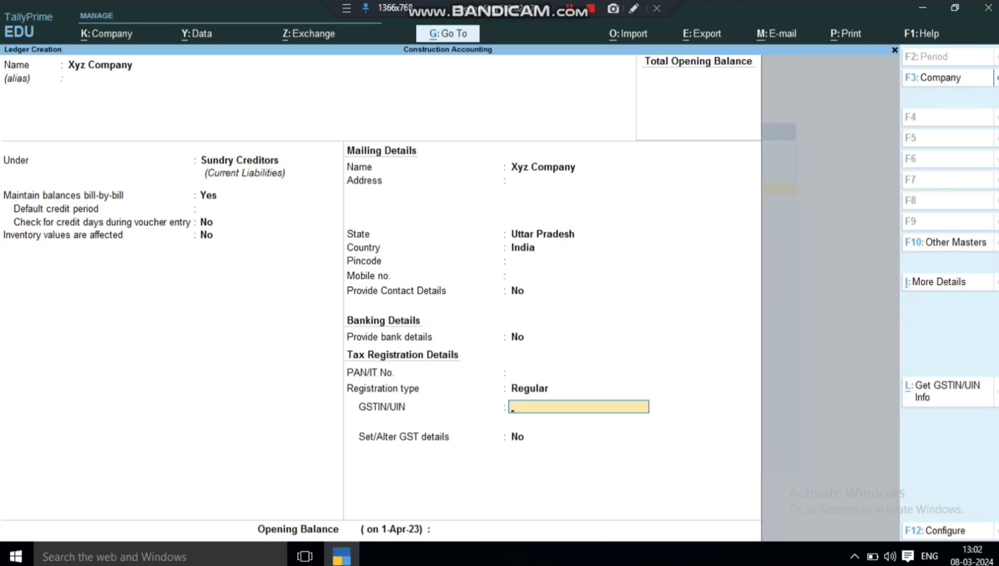
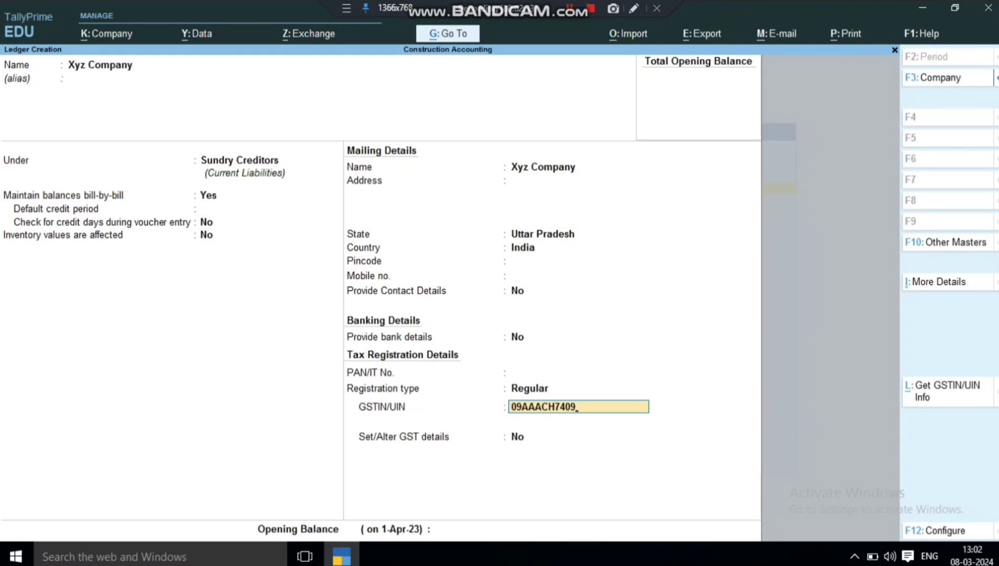
{"action": "key", "text": "Return"}
{"action": "key", "text": "Return"}
{"action": "key", "text": "Return"}
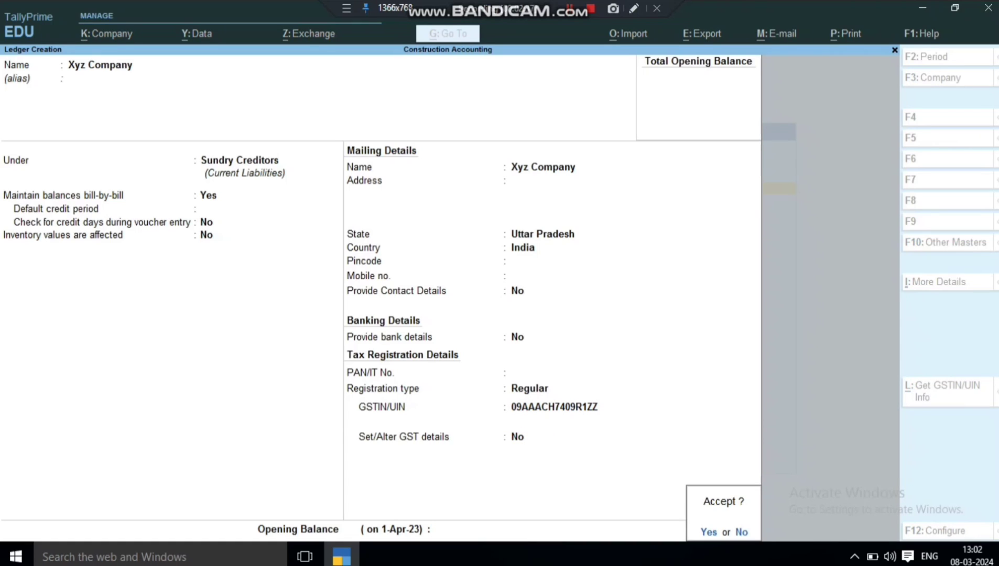
{"action": "key", "text": "Return"}
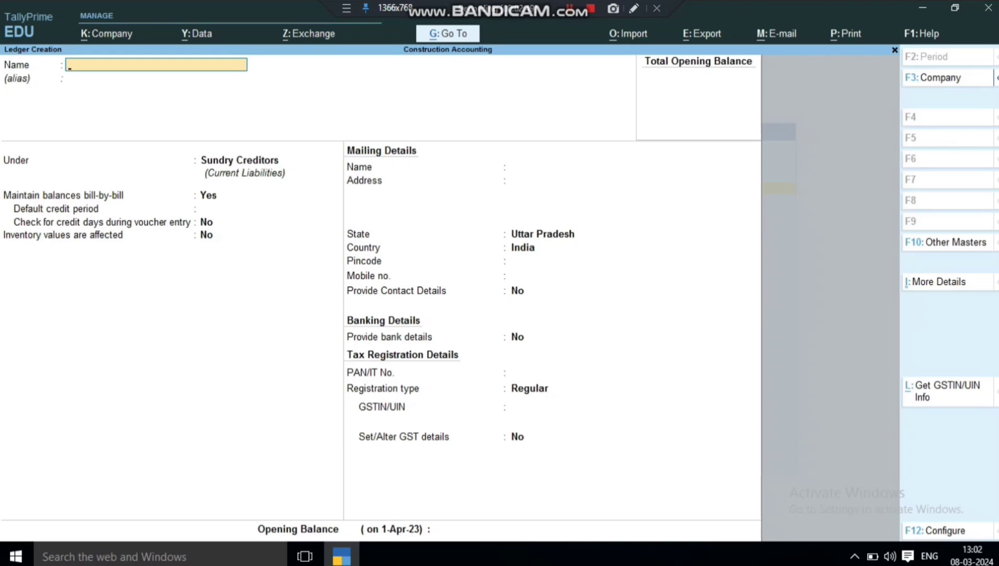
Name a new interstate creditor ledger and place it under Sundry Creditors.
{"action": "type", "text": "Mohan Interstate Creditore"}
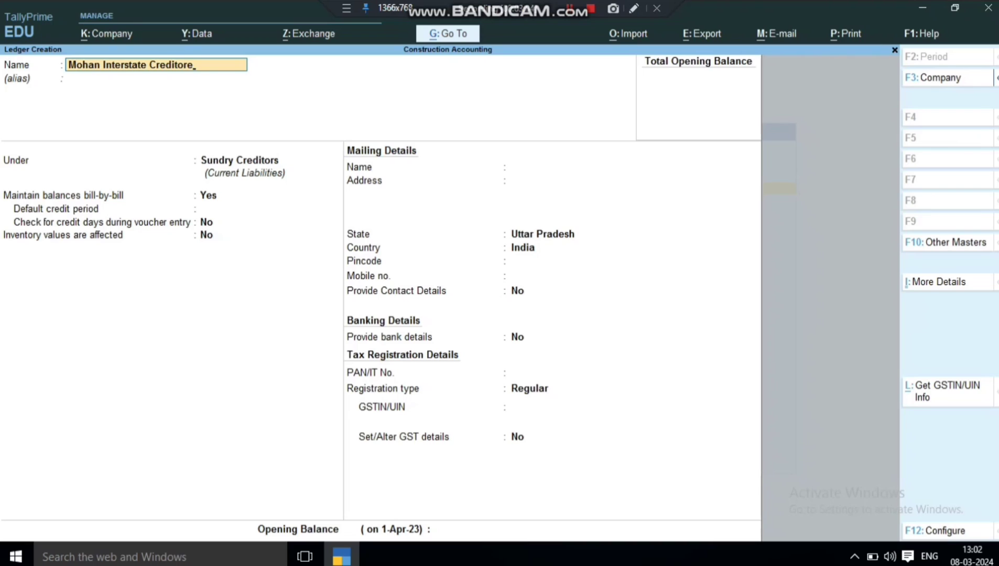
{"action": "key", "text": "Return"}
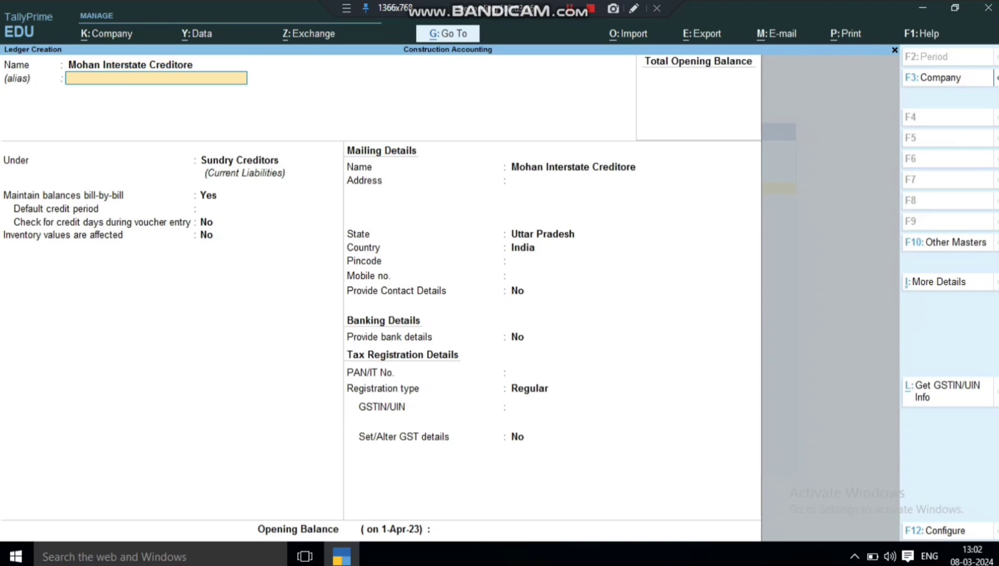
{"action": "key", "text": "Return"}
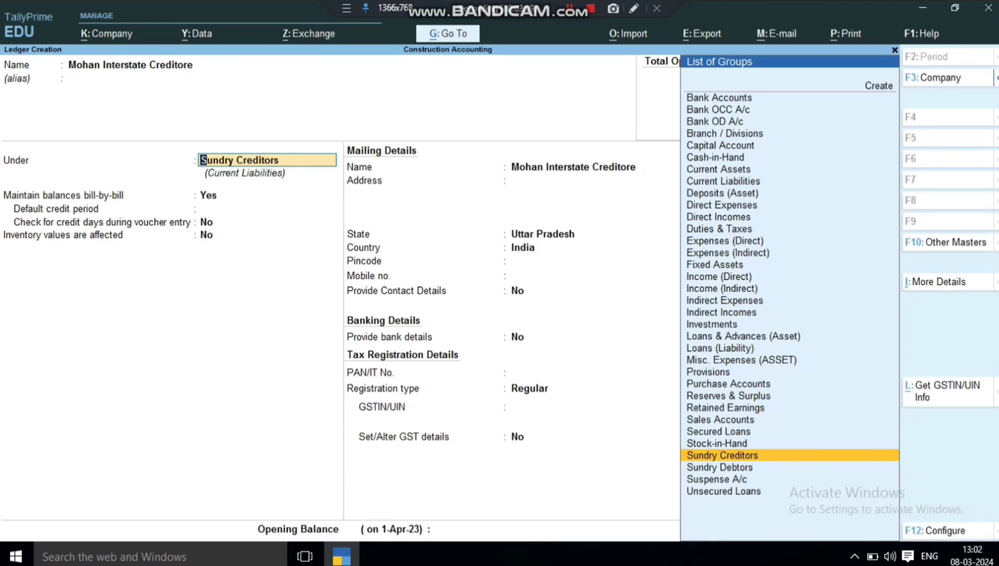
{"action": "key", "text": "Return"}
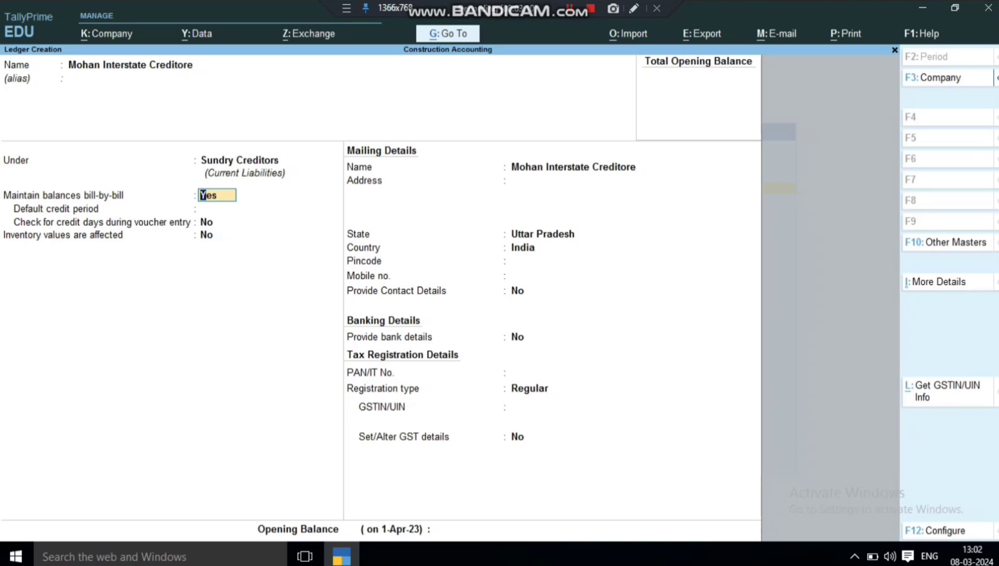
Set the creditor's state to Karnataka, enter its GSTIN, and save.
{"action": "key", "text": "Return"}
{"action": "key", "text": "Return"}
{"action": "key", "text": "Return"}
{"action": "key", "text": "Return"}
{"action": "key", "text": "Return"}
{"action": "key", "text": "Return"}
{"action": "key", "text": "Return"}
{"action": "key", "text": "Return"}
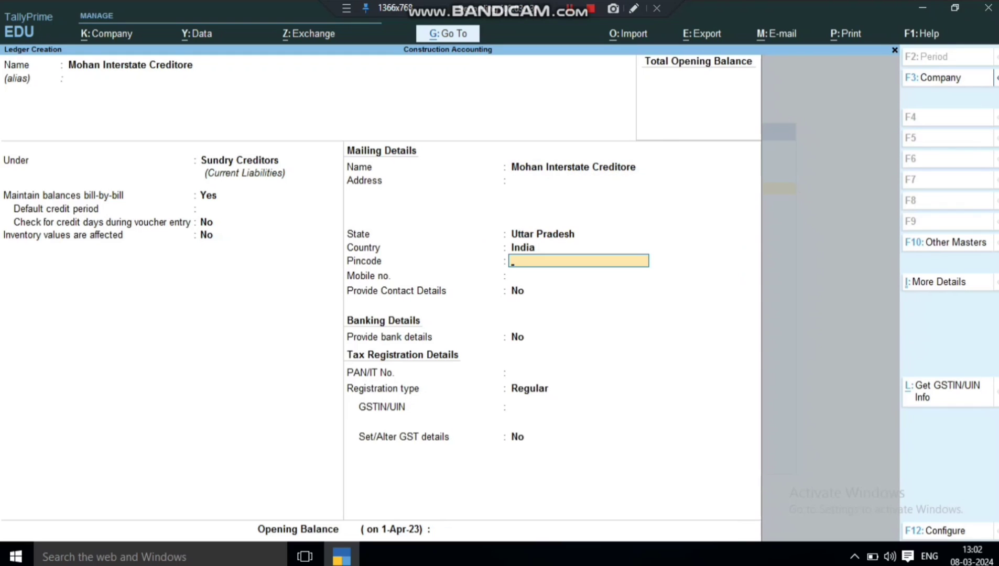
{"action": "key", "text": "BackSpace"}
{"action": "key", "text": "BackSpace"}
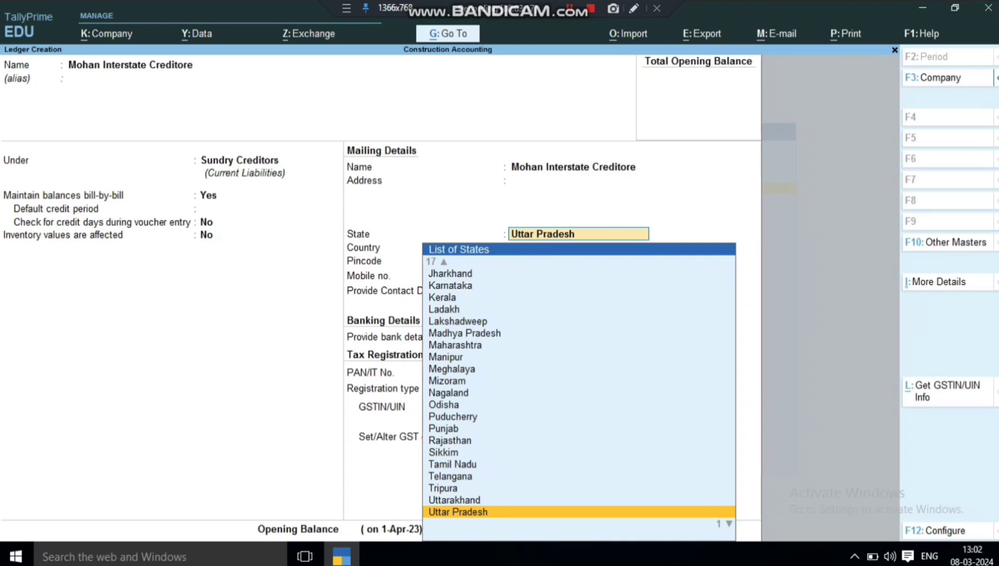
{"action": "type", "text": "Ka"}
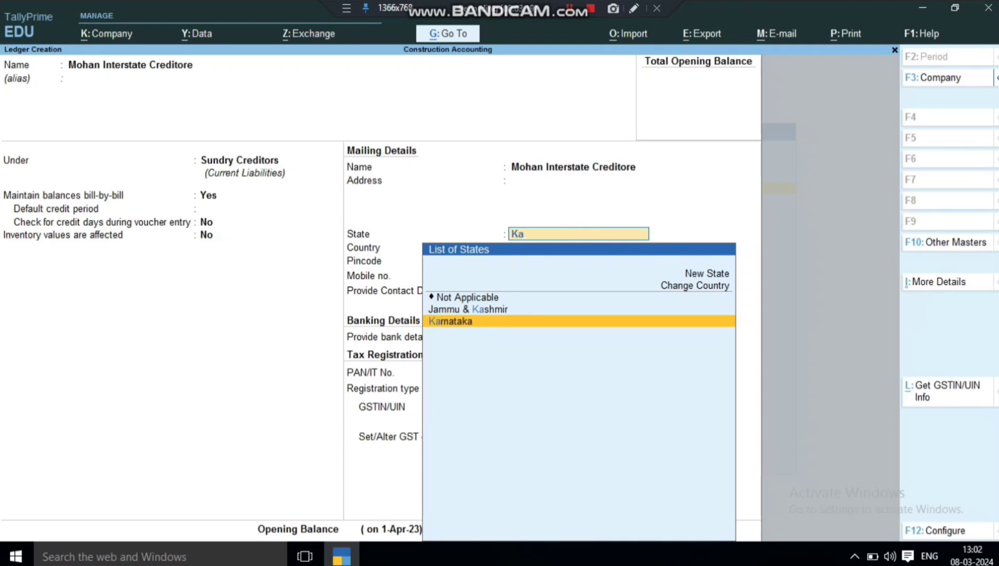
{"action": "key", "text": "Return"}
{"action": "key", "text": "Return"}
{"action": "key", "text": "Return"}
{"action": "key", "text": "Return"}
{"action": "key", "text": "Return"}
{"action": "key", "text": "Return"}
{"action": "key", "text": "Return"}
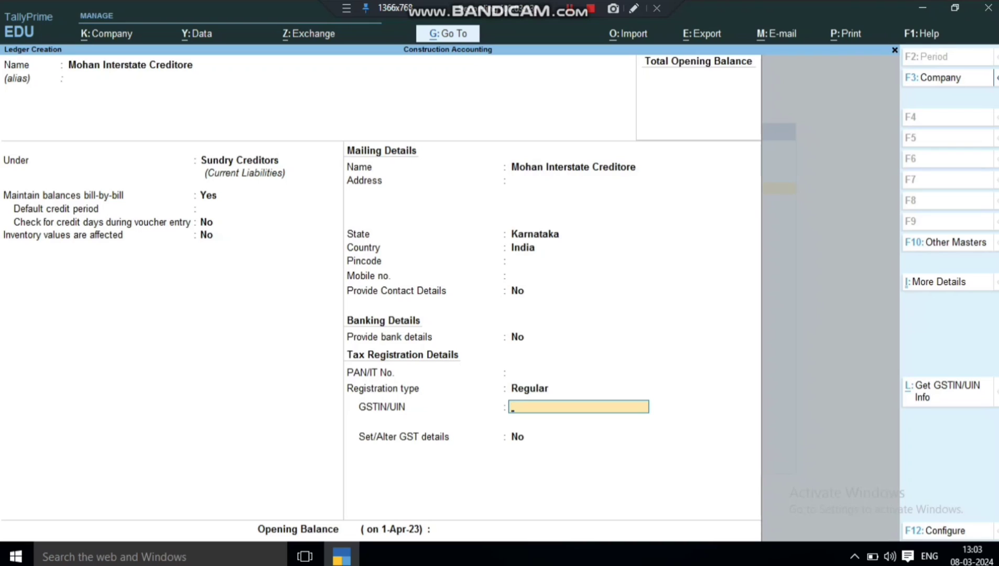
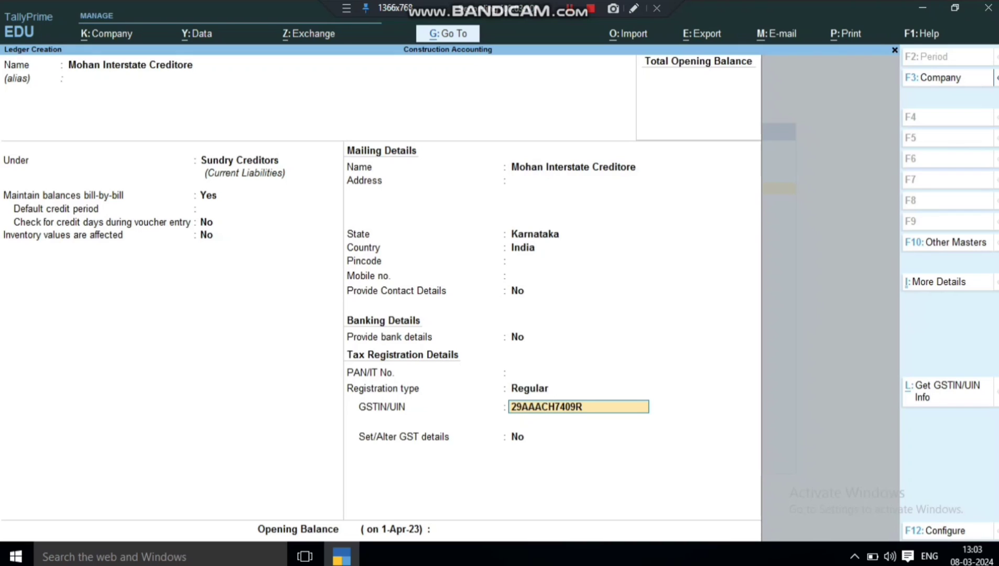
{"action": "key", "text": "Return"}
{"action": "key", "text": "Return"}
{"action": "key", "text": "Return"}
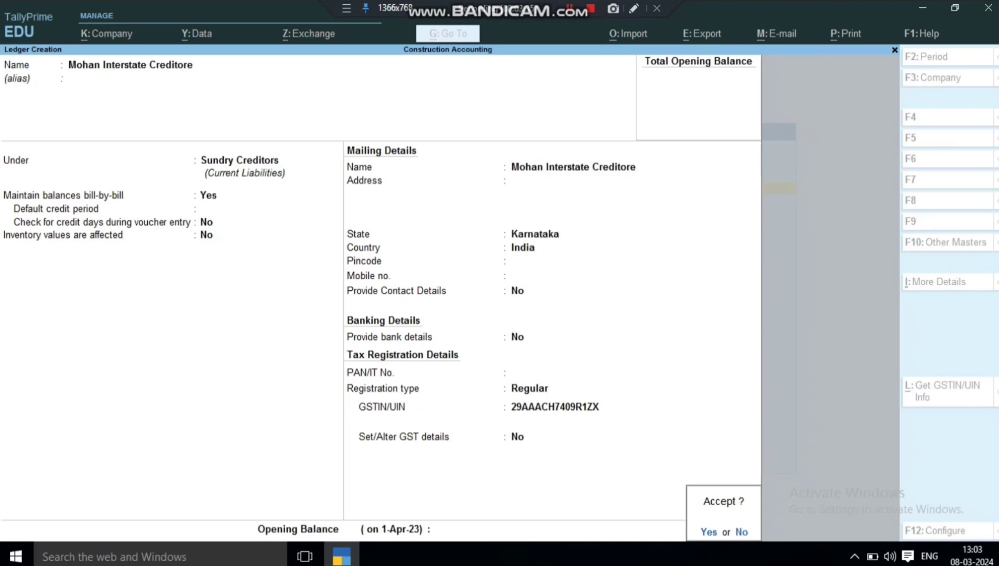
{"action": "key", "text": "Return"}
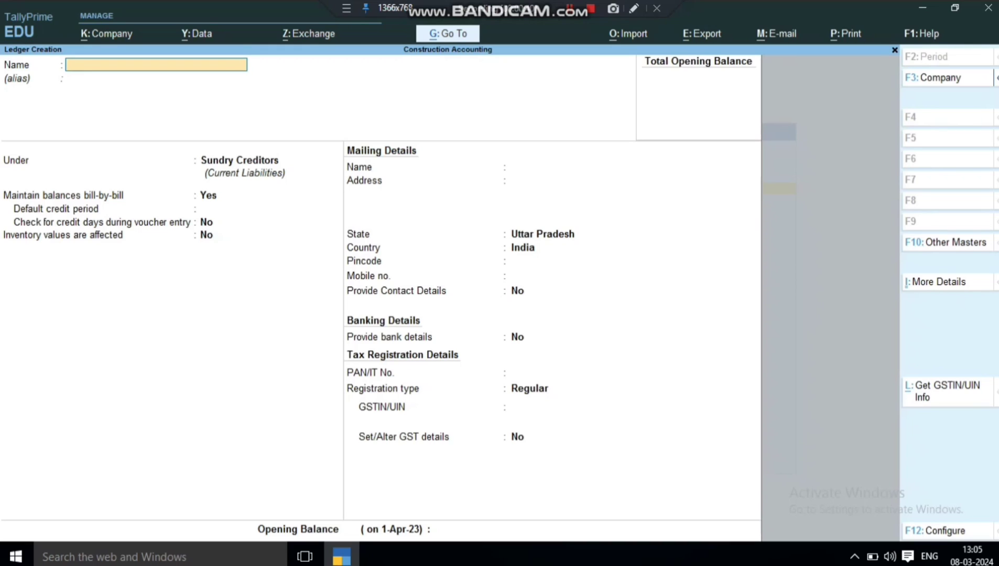
Name a new interstate debtor ledger and place it under Sundry Debtors.
{"action": "type", "text": "Ram Interstate Debtore"}
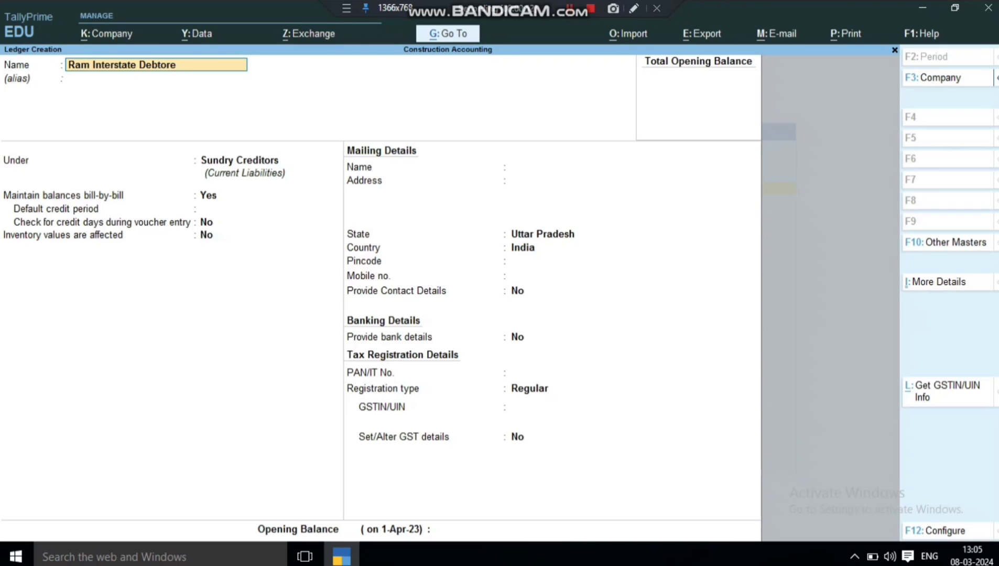
{"action": "key", "text": "Return"}
{"action": "key", "text": "Return"}
{"action": "type", "text": "S"}
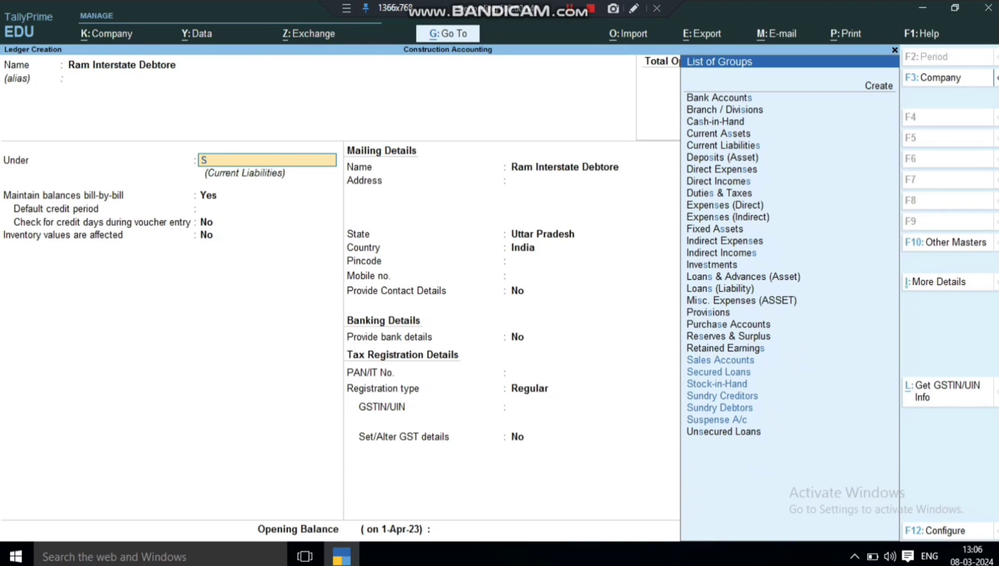
{"action": "key", "text": "Down"}
{"action": "key", "text": "Down"}
{"action": "key", "text": "Down"}
{"action": "key", "text": "Down"}
{"action": "key", "text": "Return"}
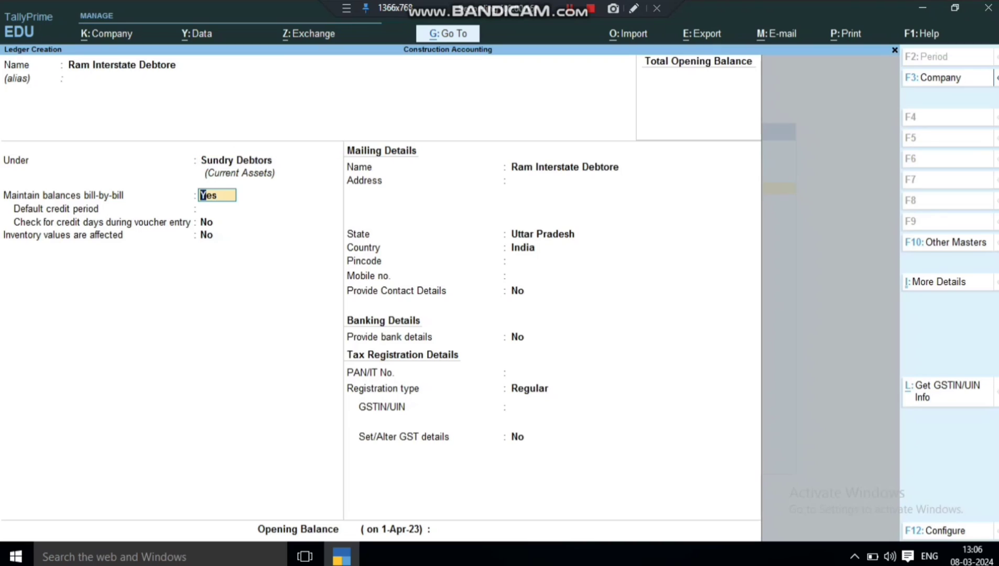
Set the debtor's state to Gujarat, enter its GSTIN, and save.
{"action": "key", "text": "Return"}
{"action": "key", "text": "Return"}
{"action": "key", "text": "Return"}
{"action": "key", "text": "Return"}
{"action": "key", "text": "Return"}
{"action": "key", "text": "Return"}
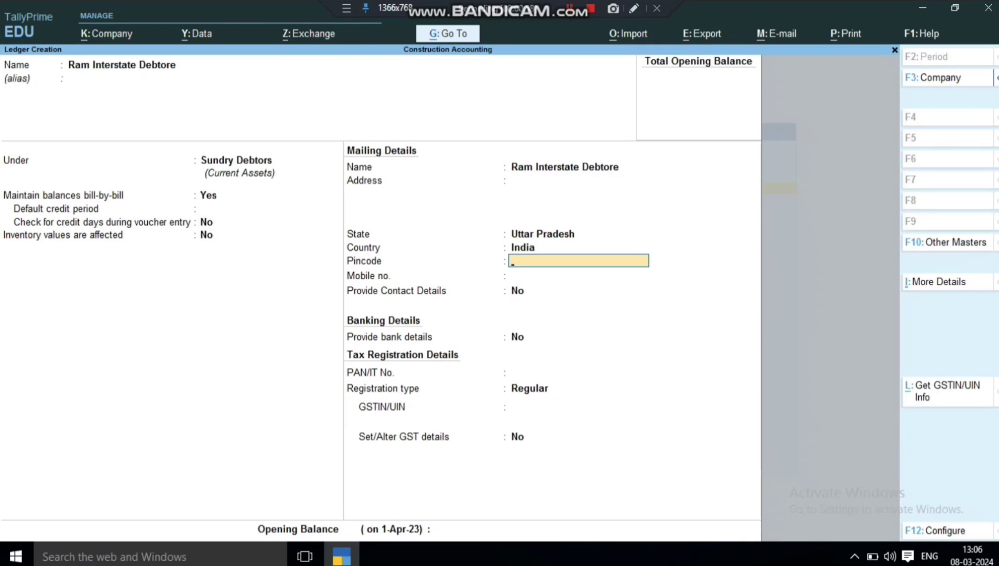
{"action": "key", "text": "Return"}
{"action": "key", "text": "Return"}
{"action": "key", "text": "Up"}
{"action": "key", "text": "Up"}
{"action": "key", "text": "Up"}
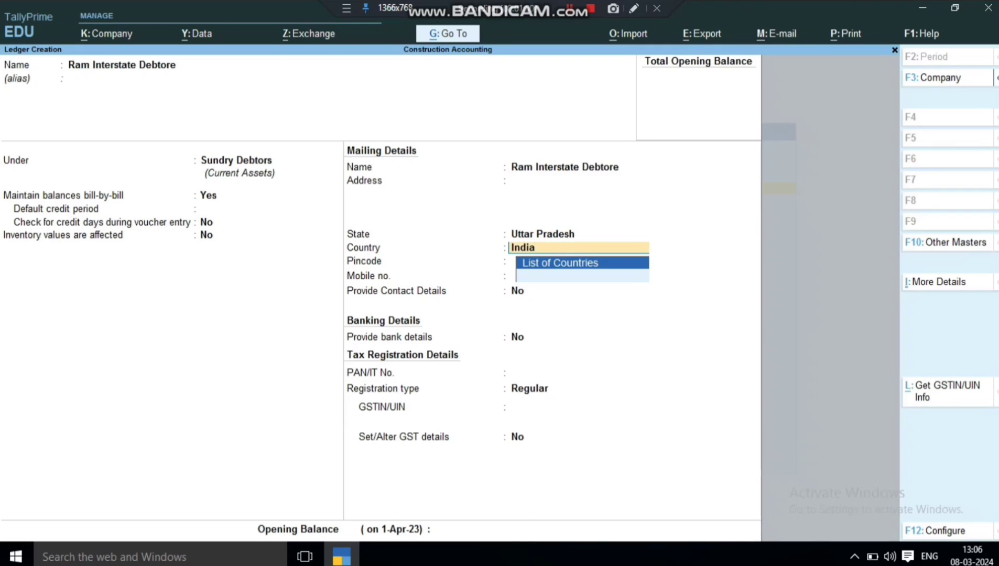
{"action": "key", "text": "BackSpace"}
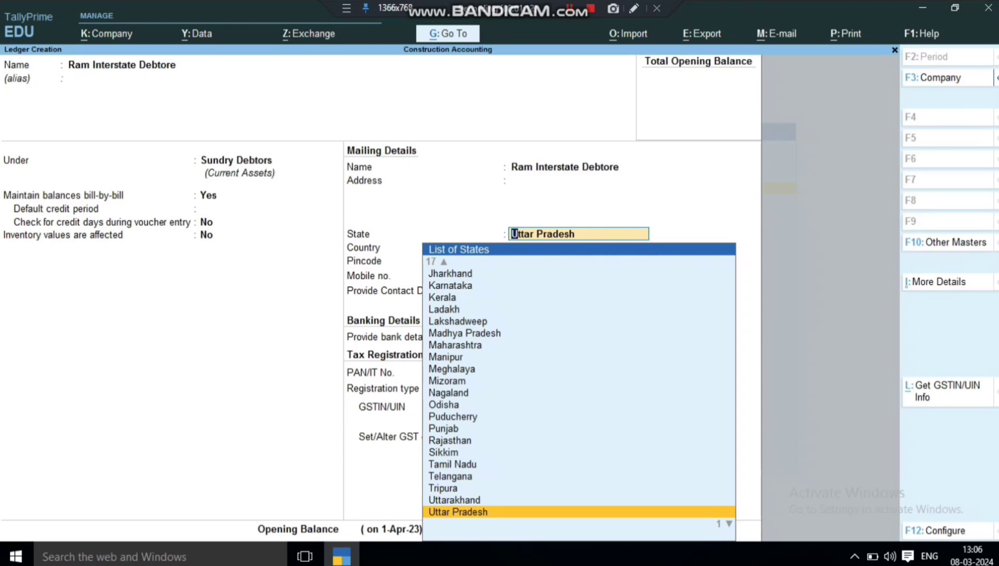
{"action": "type", "text": "Gu"}
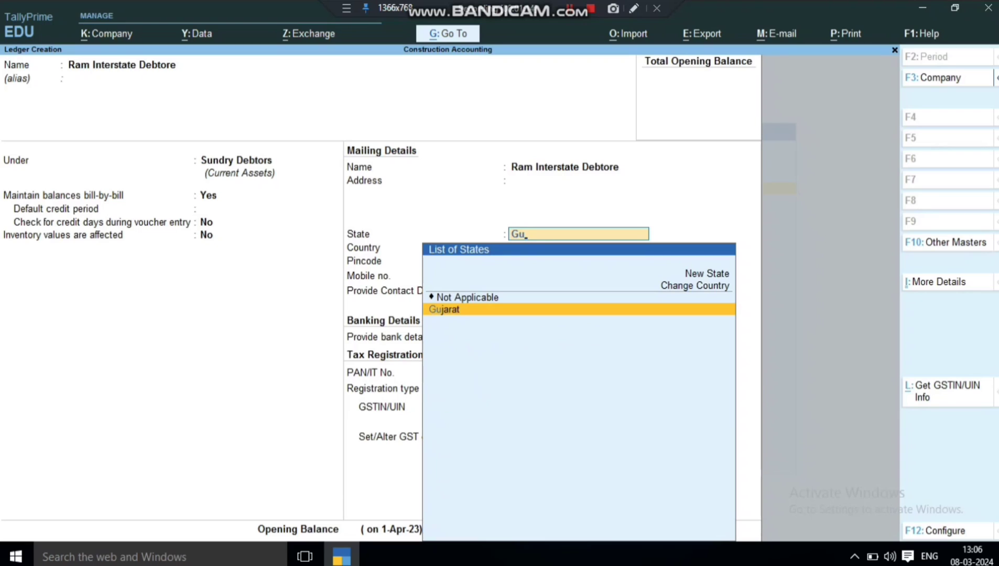
{"action": "key", "text": "Return"}
{"action": "key", "text": "Return"}
{"action": "key", "text": "Return"}
{"action": "key", "text": "Return"}
{"action": "key", "text": "Return"}
{"action": "key", "text": "Return"}
{"action": "key", "text": "Return"}
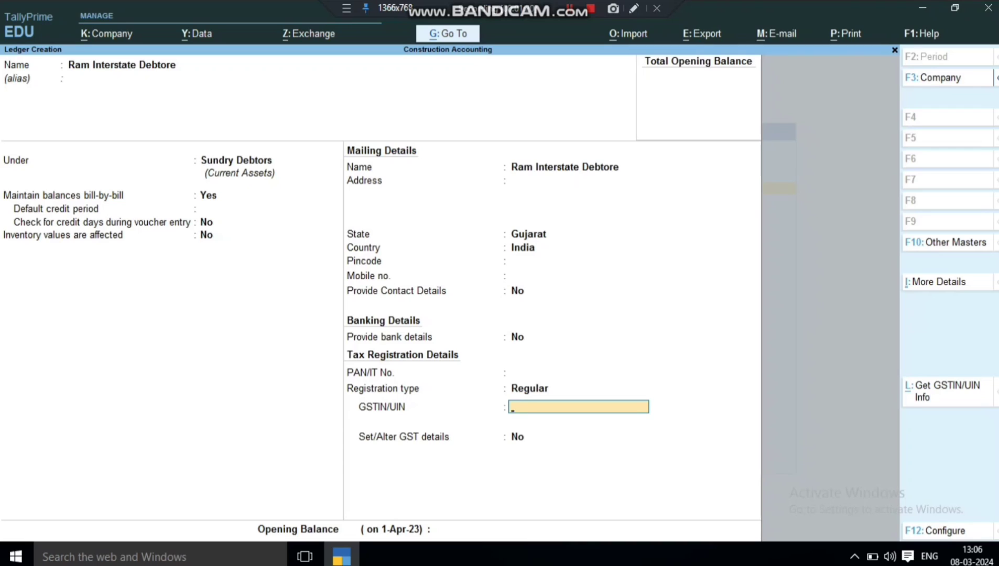
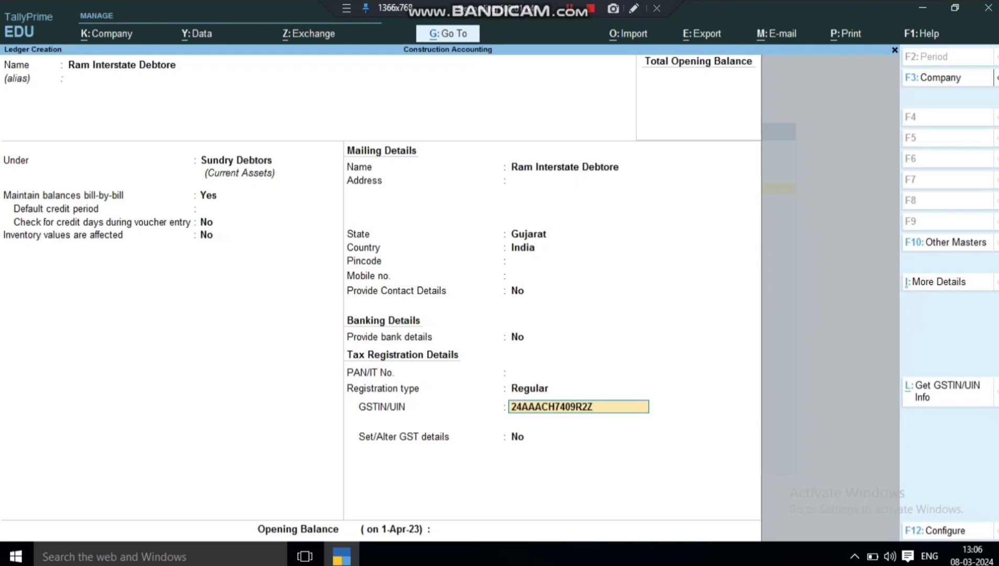
{"action": "key", "text": "Return"}
{"action": "key", "text": "Return"}
{"action": "key", "text": "Return"}
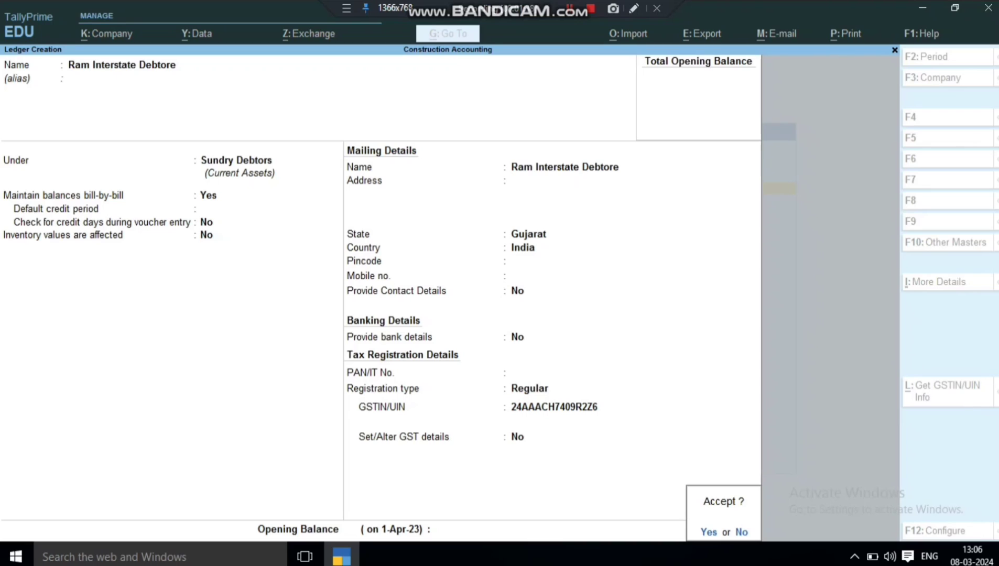
{"action": "key", "text": "y"}
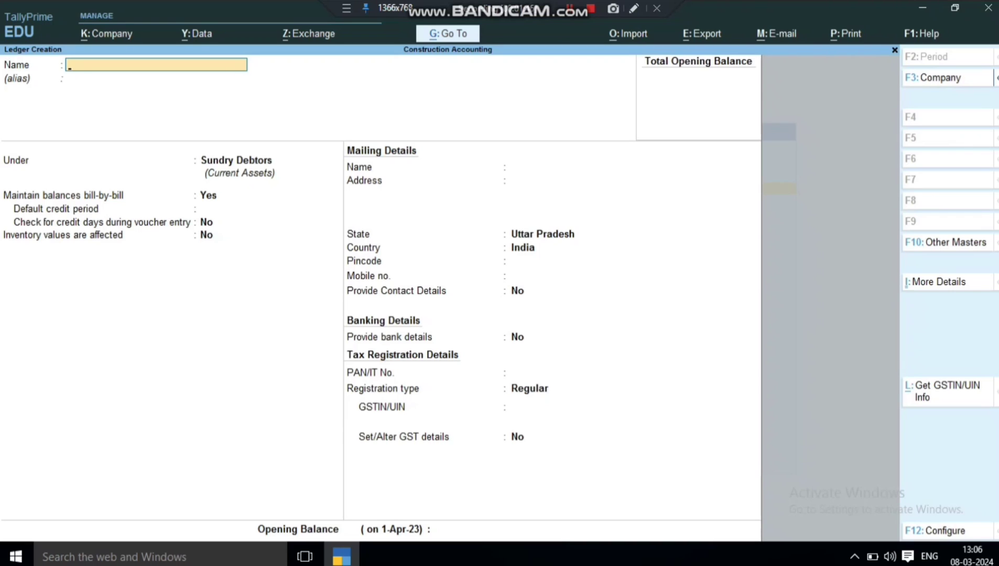
Create a Purchase A/c ledger under Purchase Accounts with Goods as supply type.
{"action": "type", "text": "Purchase A/c"}
{"action": "key", "text": "Return"}
{"action": "key", "text": "Return"}
{"action": "type", "text": "P"}
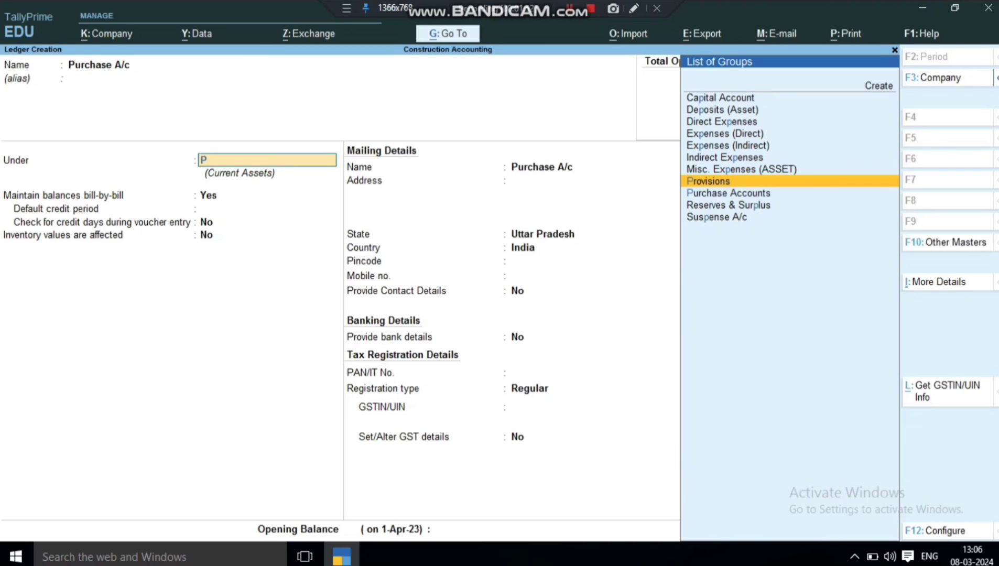
{"action": "key", "text": "Down"}
{"action": "key", "text": "Return"}
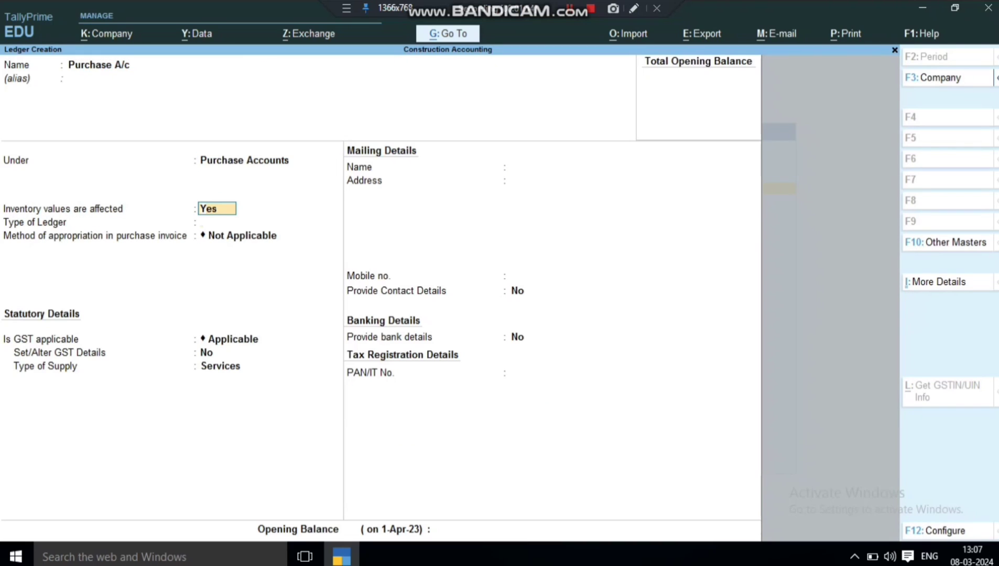
{"action": "key", "text": "Return"}
{"action": "key", "text": "Return"}
{"action": "key", "text": "Return"}
{"action": "key", "text": "Return"}
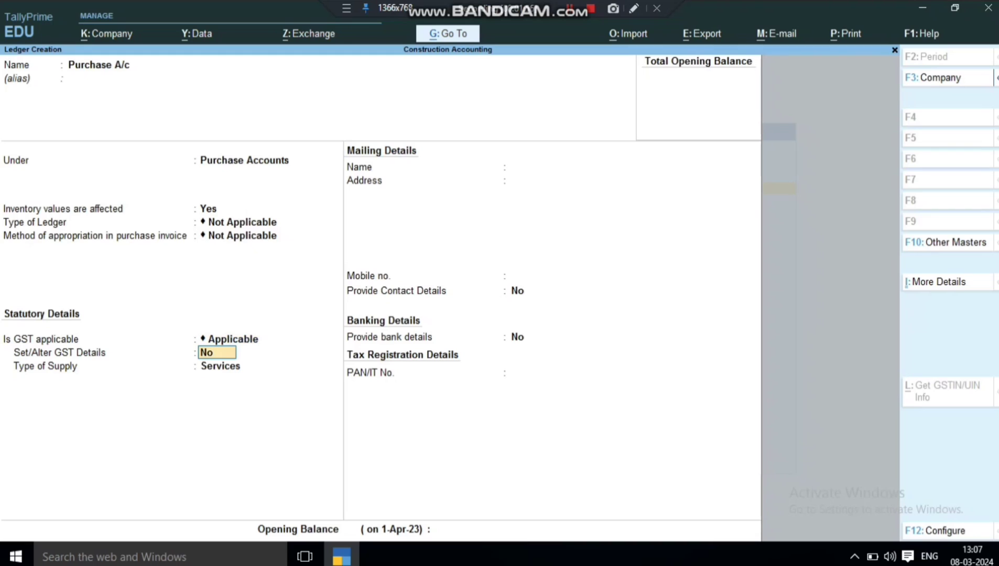
{"action": "key", "text": "Return"}
{"action": "key", "text": "Up"}
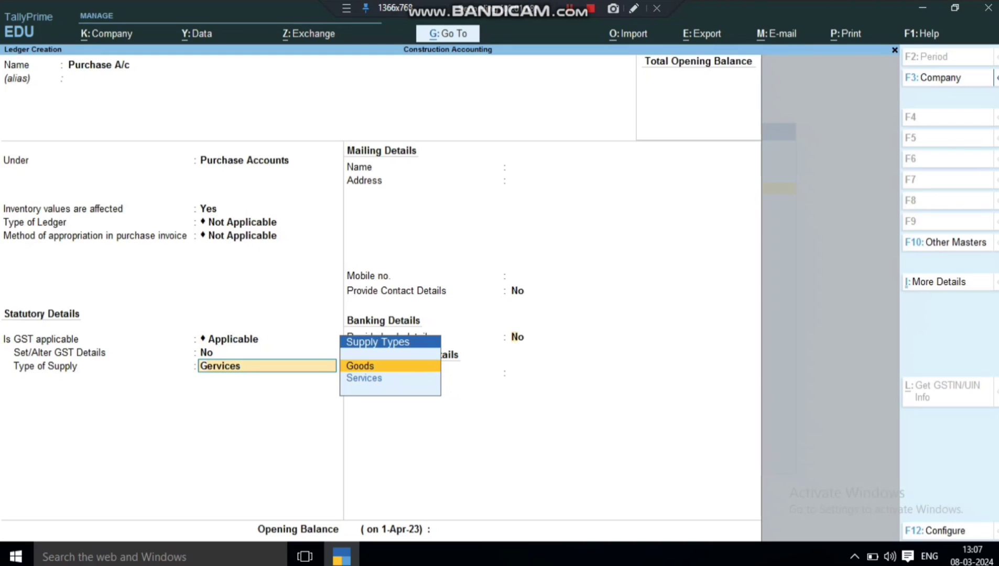
{"action": "key", "text": "Return"}
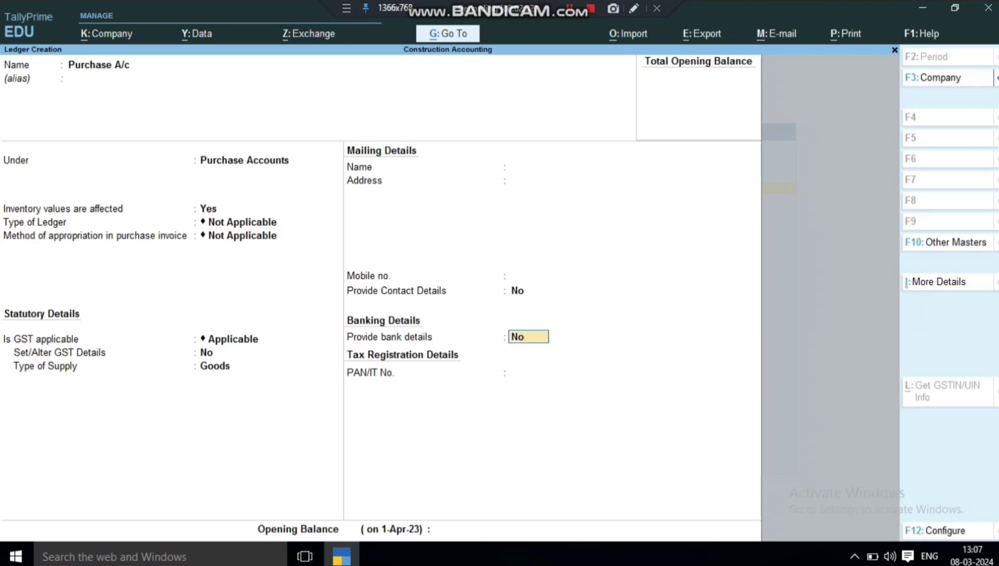
{"action": "key", "text": "Return"}
Create a Sales A/c ledger under Sales Accounts with GST supply type Goods.
{"action": "key", "text": "Return"}
{"action": "key", "text": "Return"}
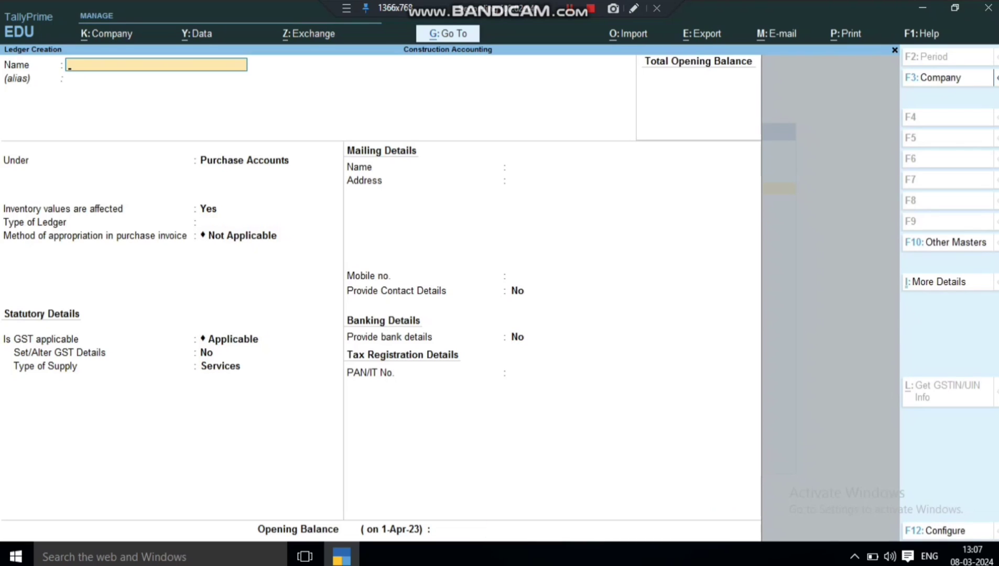
{"action": "type", "text": "Sales A/c"}
{"action": "key", "text": "Return"}
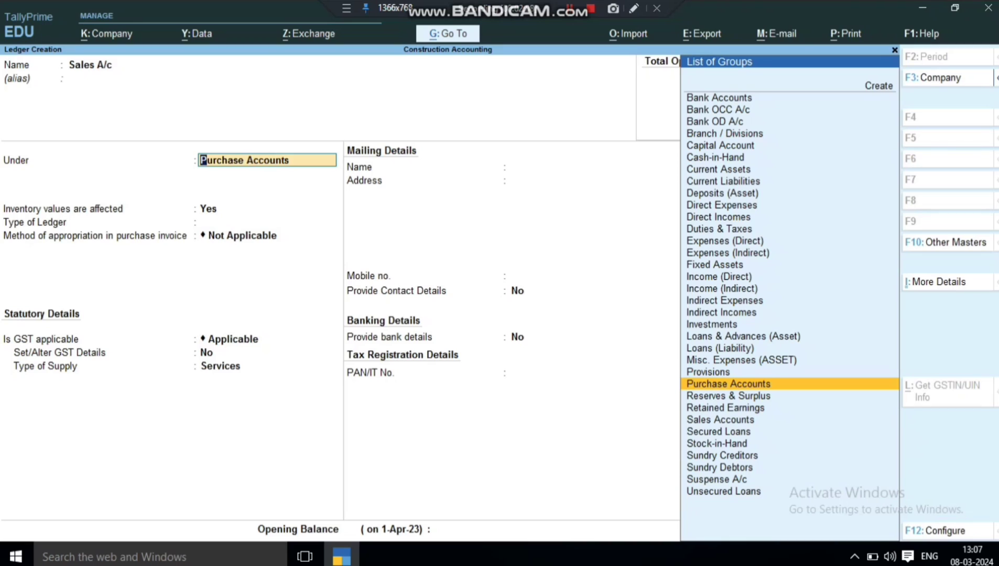
{"action": "type", "text": "S"}
{"action": "key", "text": "Return"}
{"action": "key", "text": "Return"}
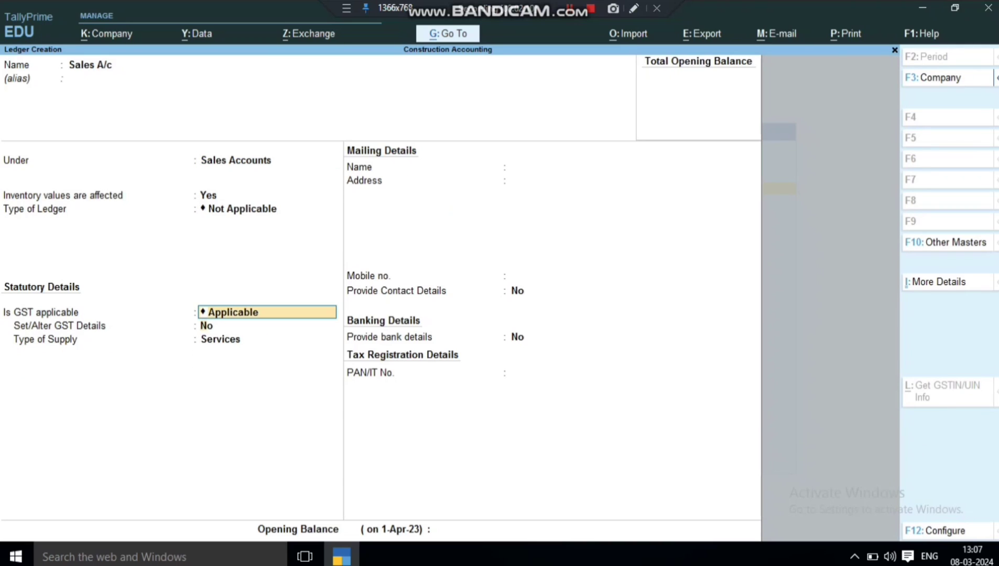
{"action": "key", "text": "Return"}
{"action": "key", "text": "Up"}
{"action": "key", "text": "Return"}
{"action": "key", "text": "Return"}
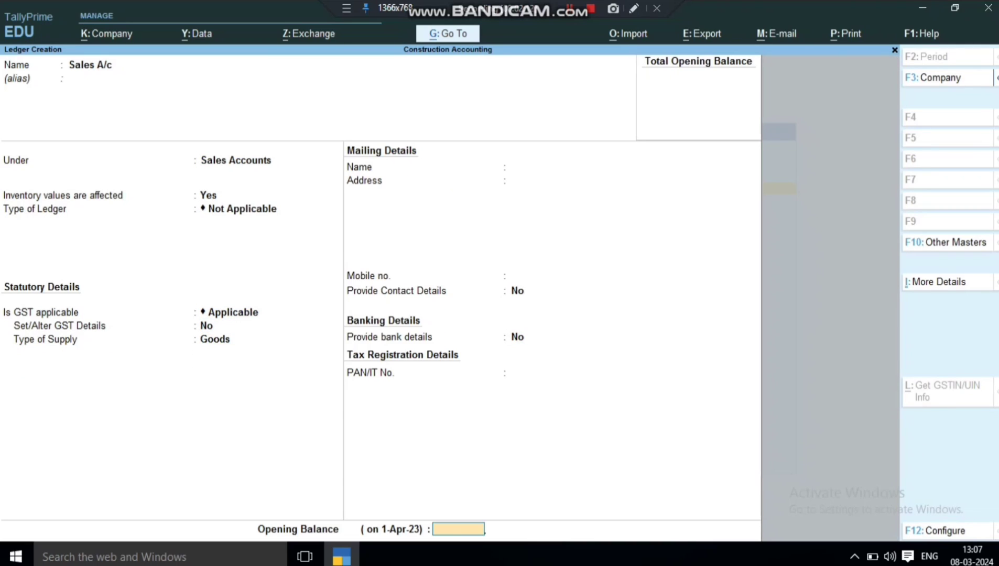
{"action": "key", "text": "Return"}
{"action": "key", "text": "Return"}
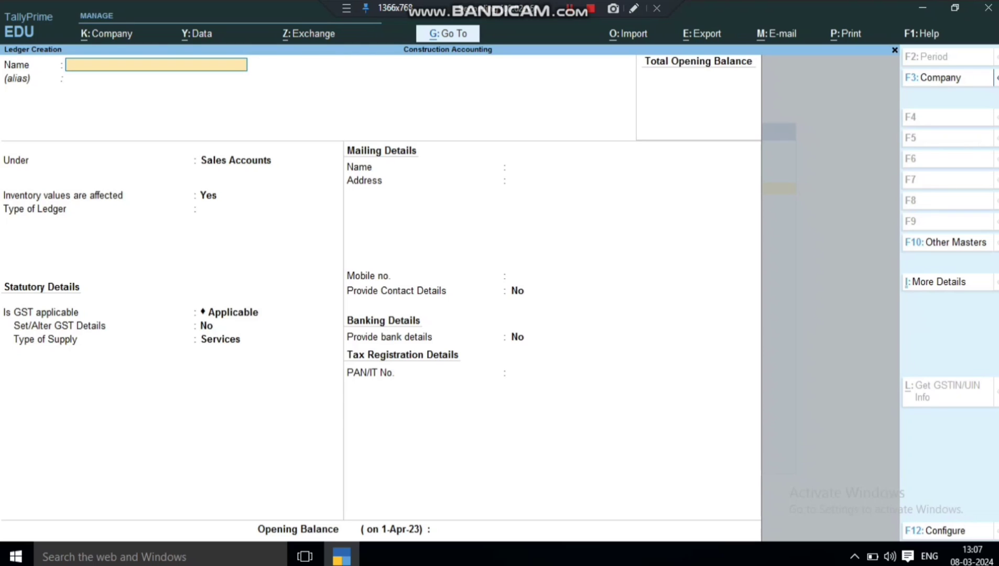
Save ledger S Gst under Duties & Taxes with GST duty type and State Tax tax type.
{"action": "type", "text": "S Gs"}
{"action": "key", "text": "Return"}
{"action": "key", "text": "Return"}
{"action": "type", "text": "Du"}
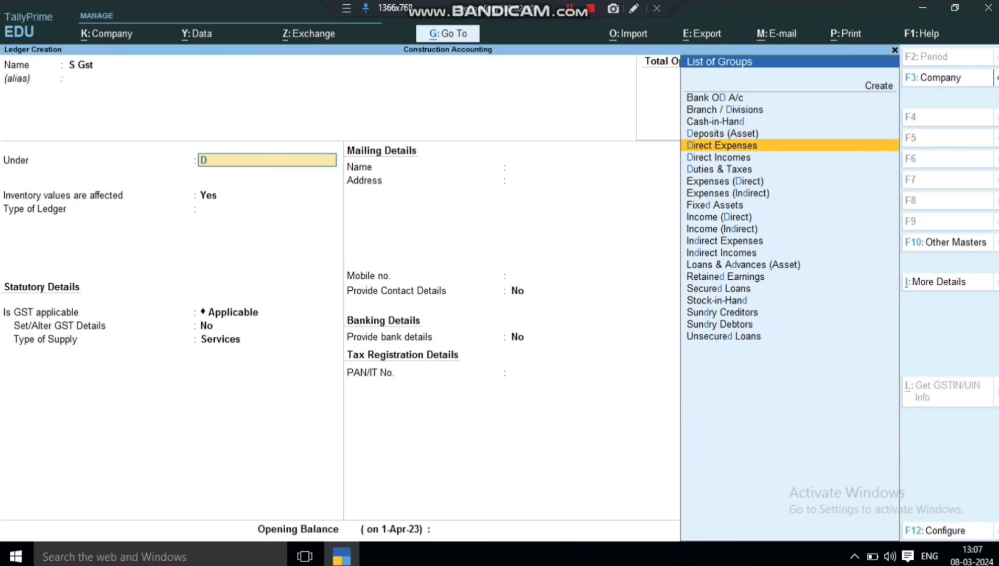
{"action": "key", "text": "Return"}
{"action": "key", "text": "Up"}
{"action": "key", "text": "Return"}
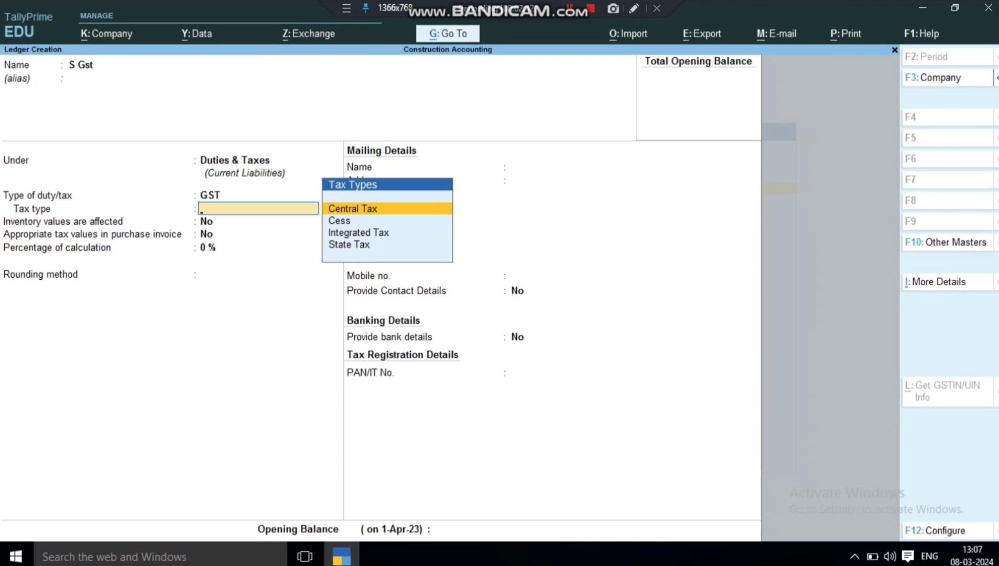
{"action": "key", "text": "Down"}
{"action": "key", "text": "Down"}
{"action": "key", "text": "Down"}
{"action": "key", "text": "Return"}
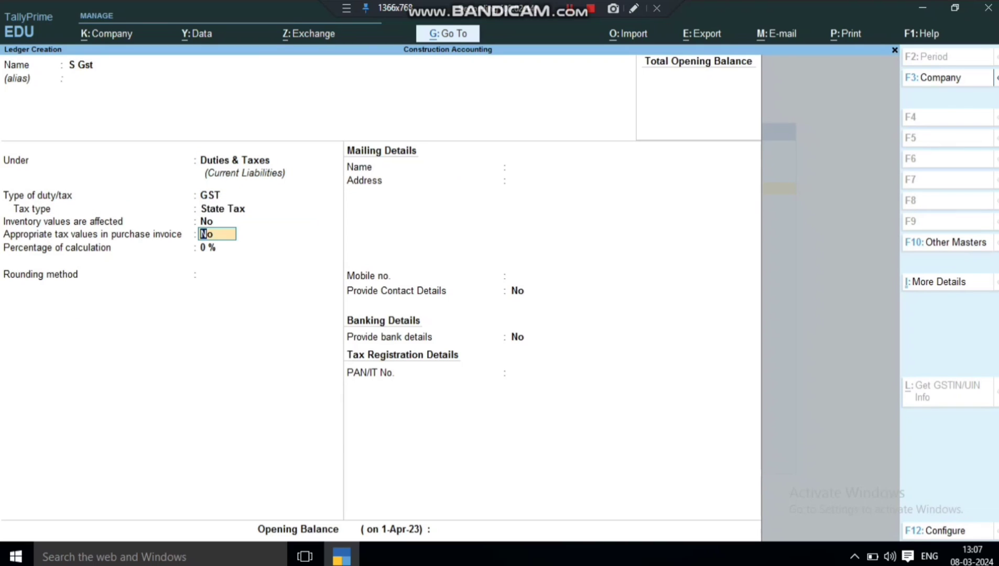
{"action": "key", "text": "ctrl"}
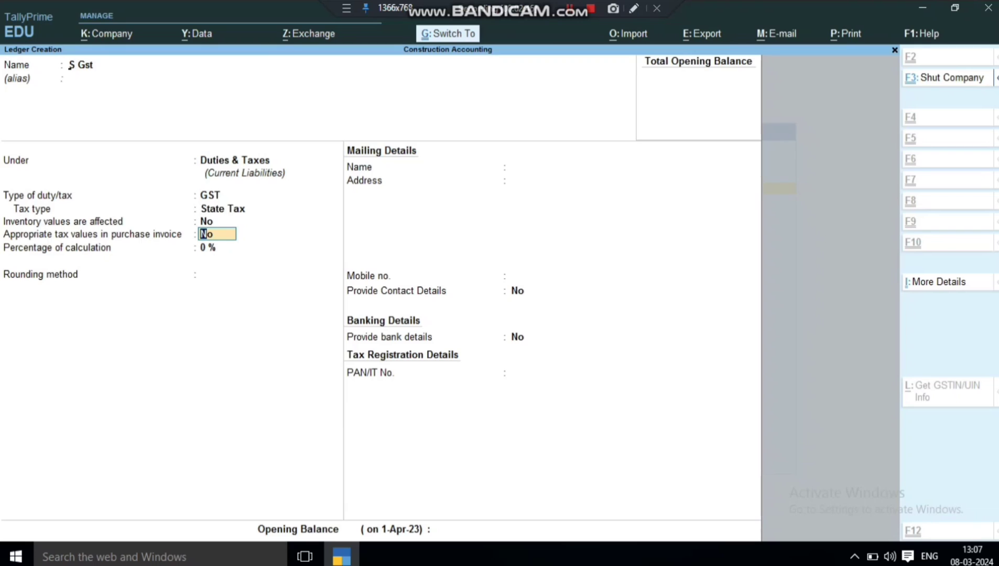
{"action": "key", "text": "ctrl+a"}
Create and save the C Gst ledger under Duties & Taxes as GST with Central Tax.
{"action": "type", "text": "C Gst"}
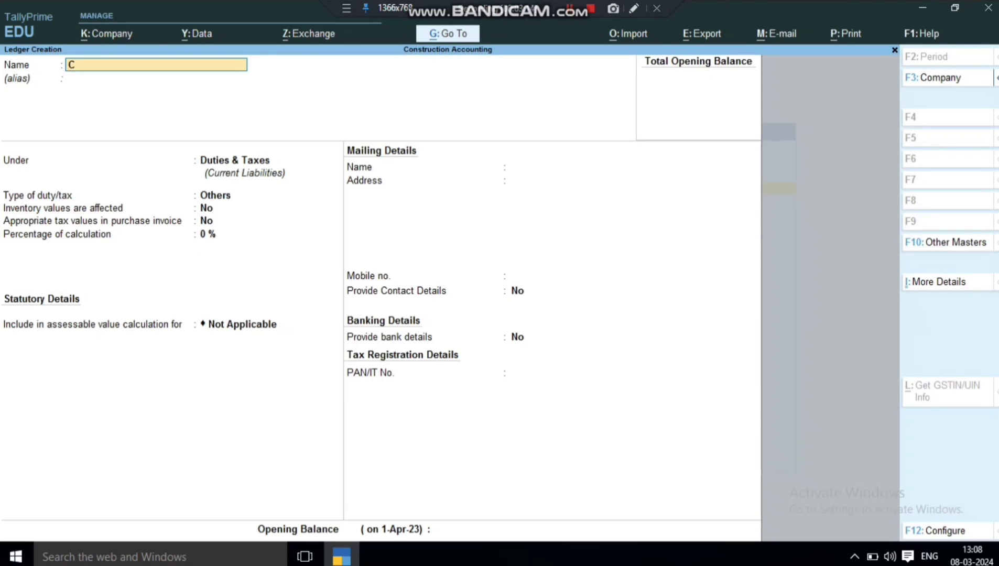
{"action": "key", "text": "Return"}
{"action": "key", "text": "Return"}
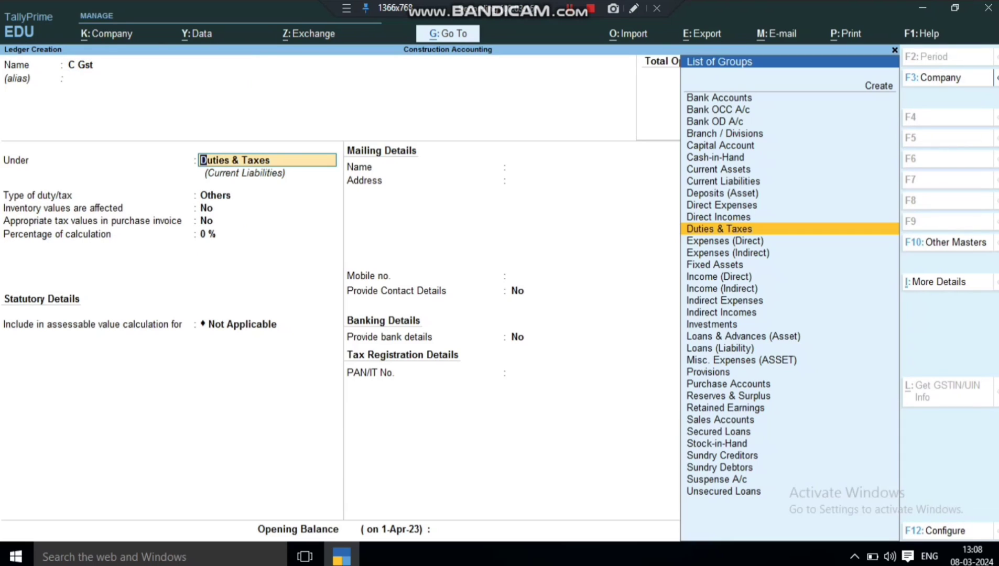
{"action": "key", "text": "Return"}
{"action": "key", "text": "Up"}
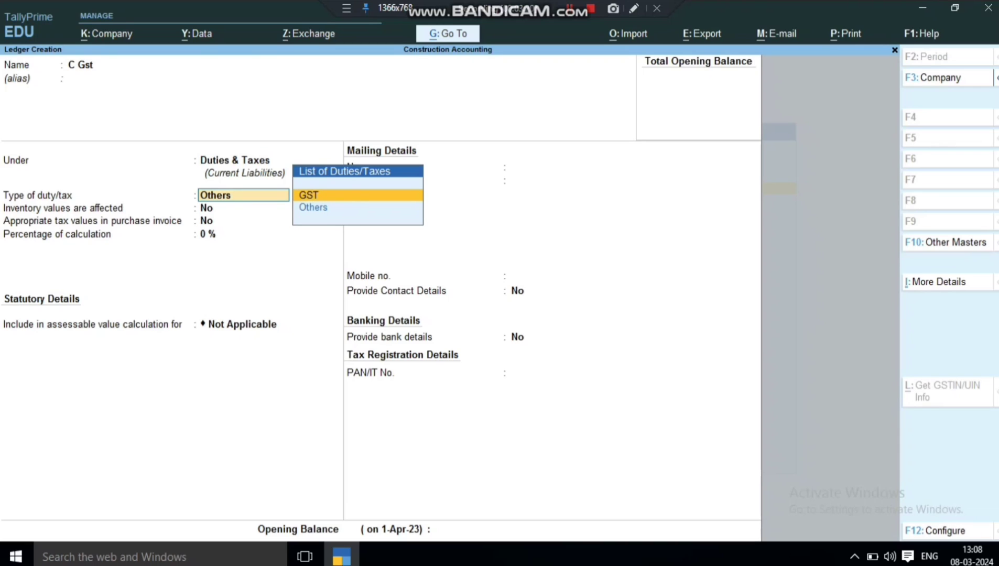
{"action": "key", "text": "Return"}
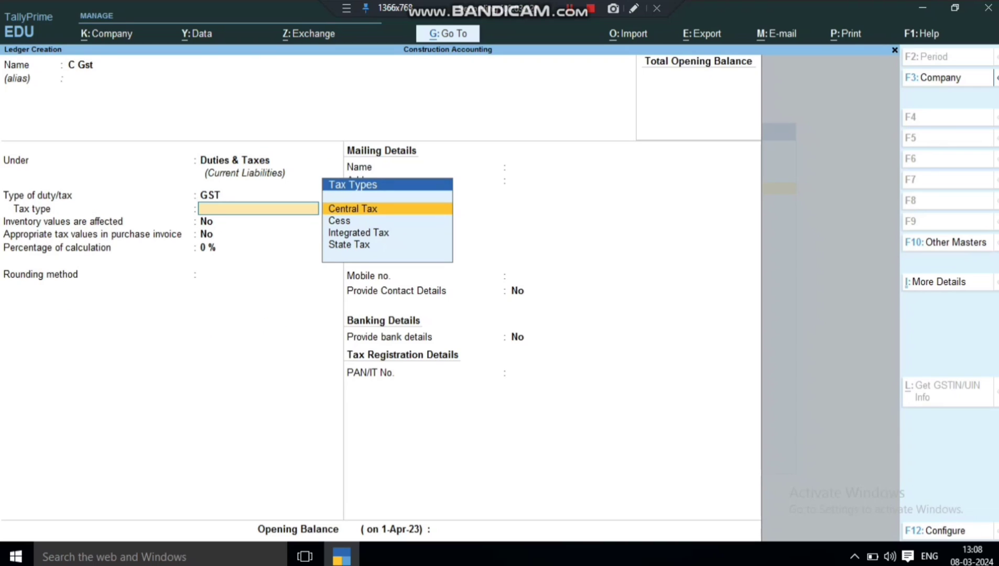
{"action": "key", "text": "Return"}
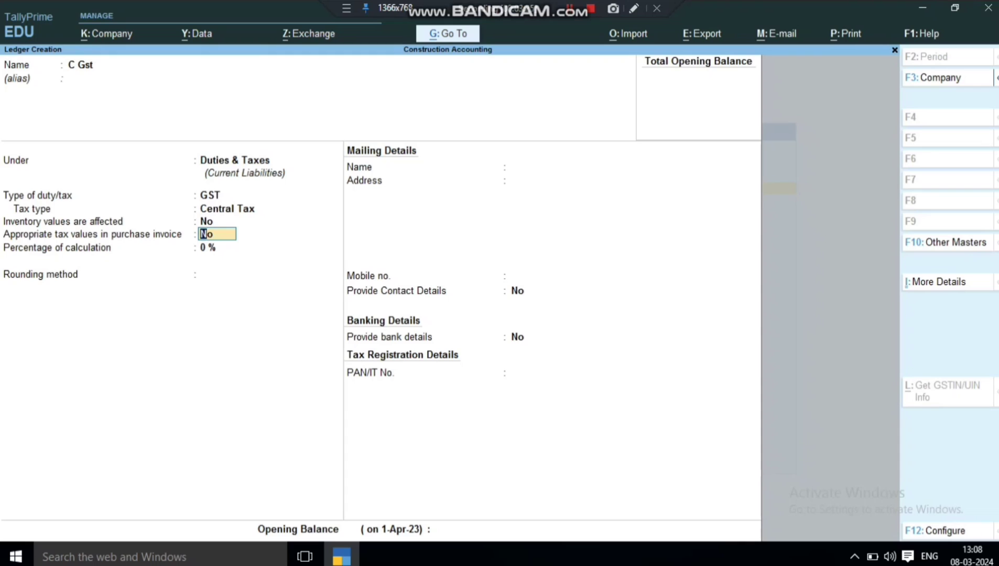
{"action": "key", "text": "ctrl"}
{"action": "key", "text": "ctrl+a"}
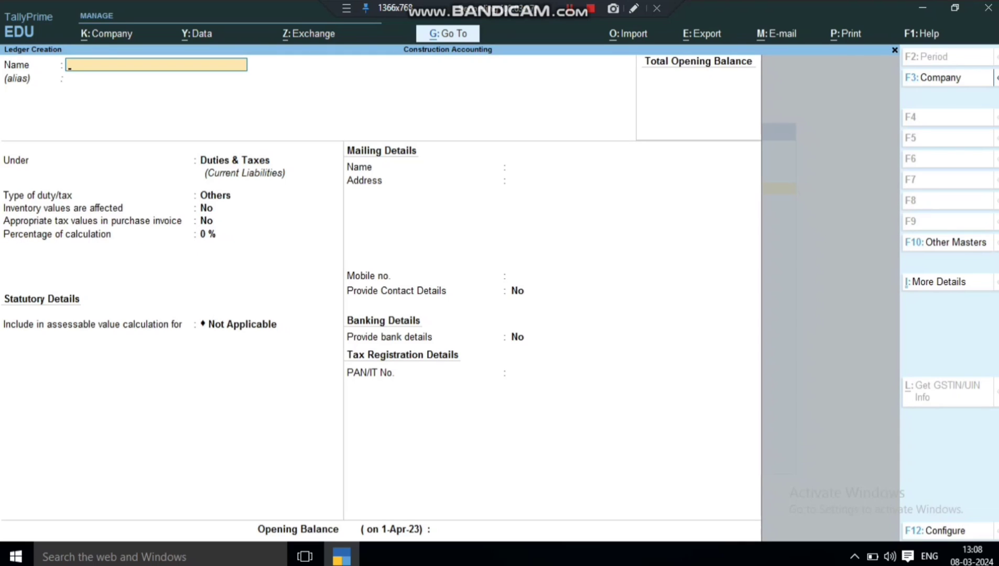
Create and save the I Gst ledger under Duties & Taxes as GST with Integrated Tax.
{"action": "type", "text": "I Gst"}
{"action": "key", "text": "Return"}
{"action": "key", "text": "Return"}
{"action": "key", "text": "Up"}
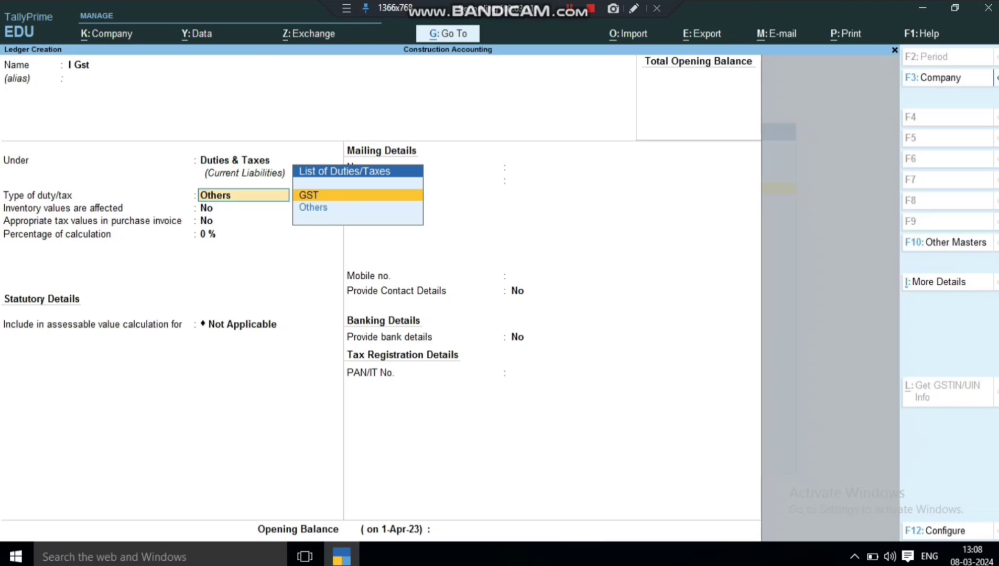
{"action": "key", "text": "Return"}
{"action": "key", "text": "Down"}
{"action": "key", "text": "Down"}
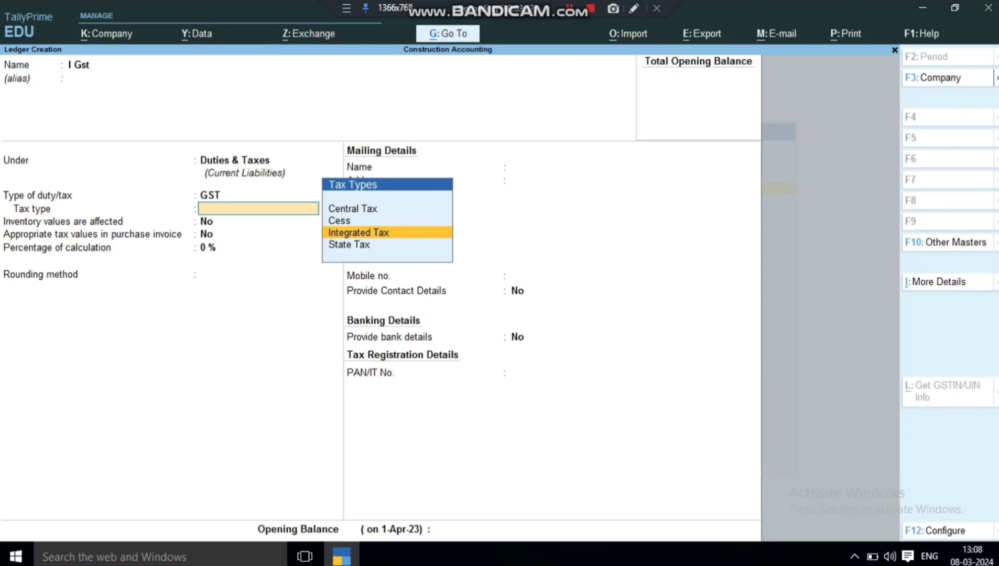
{"action": "key", "text": "Return"}
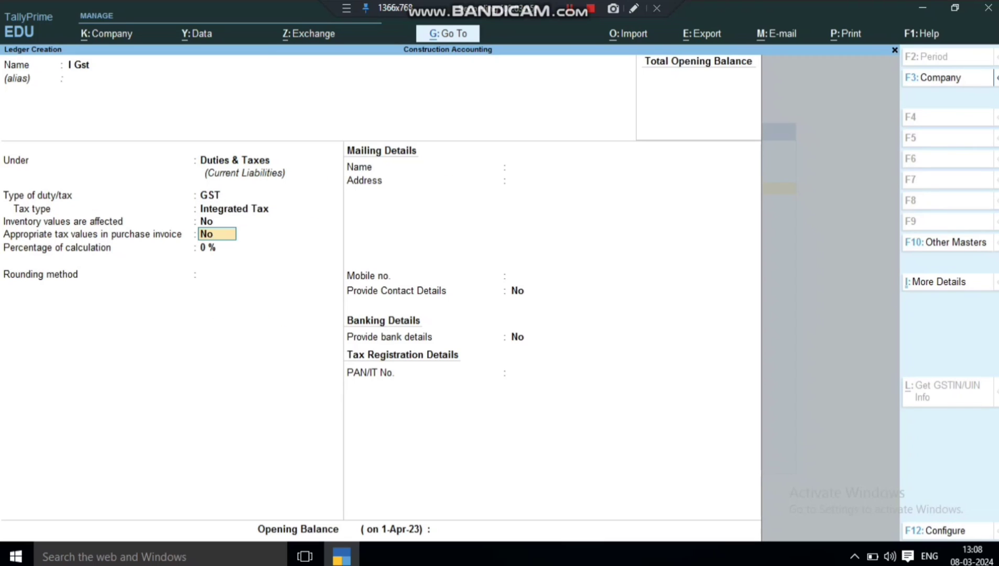
{"action": "key", "text": "ctrl"}
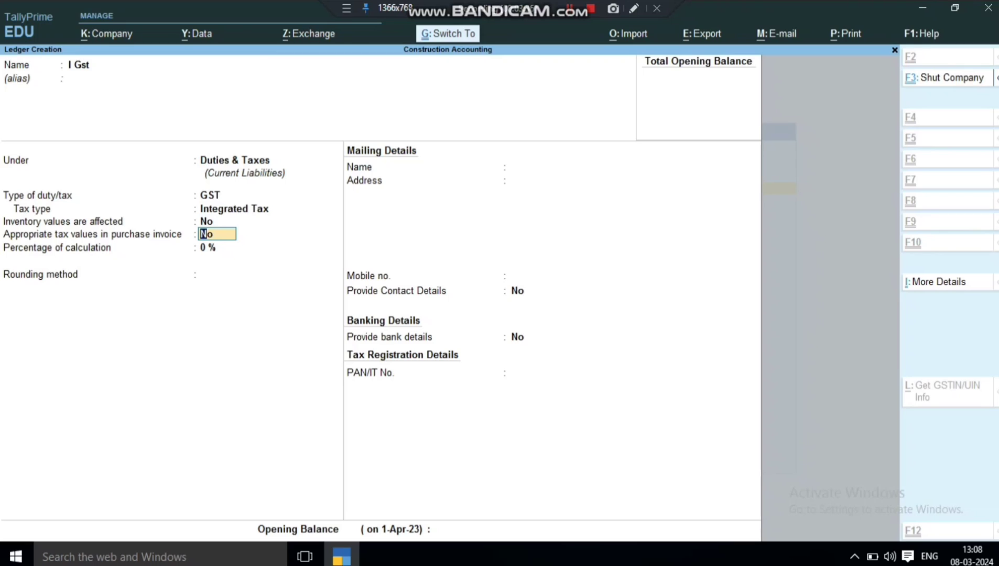
{"action": "key", "text": "ctrl+a"}
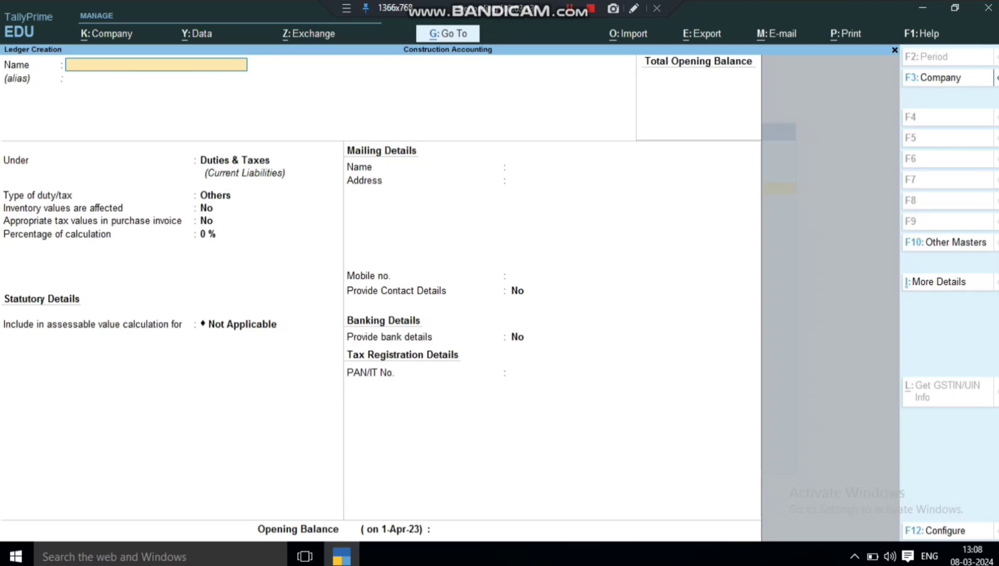
Name the new ledger Salary A/c and place it under Indirect Expenses.
{"action": "type", "text": "Salary a/c"}
{"action": "key", "text": "Return"}
{"action": "key", "text": "Return"}
{"action": "type", "text": "I"}
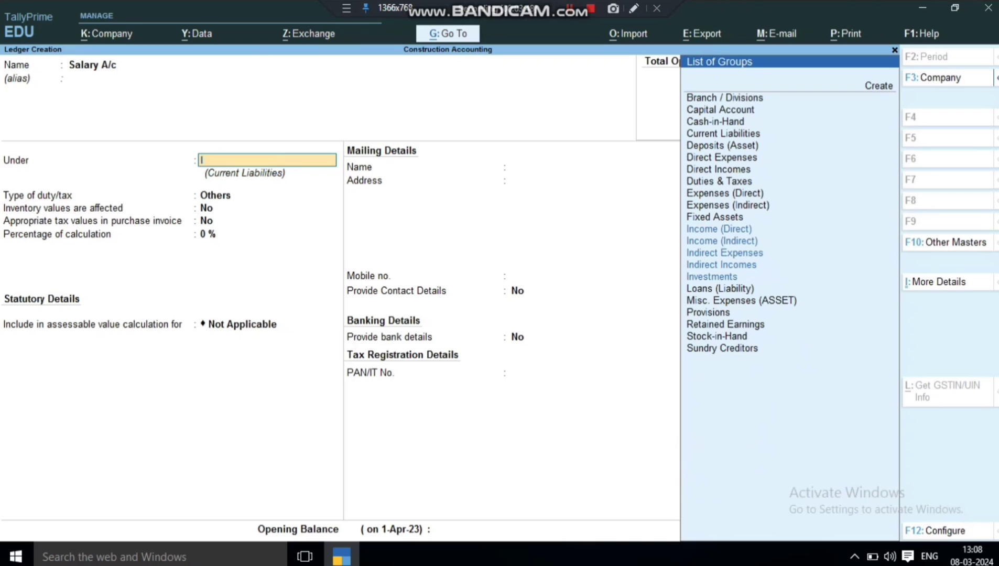
{"action": "key", "text": "Down"}
{"action": "key", "text": "Down"}
{"action": "key", "text": "Down"}
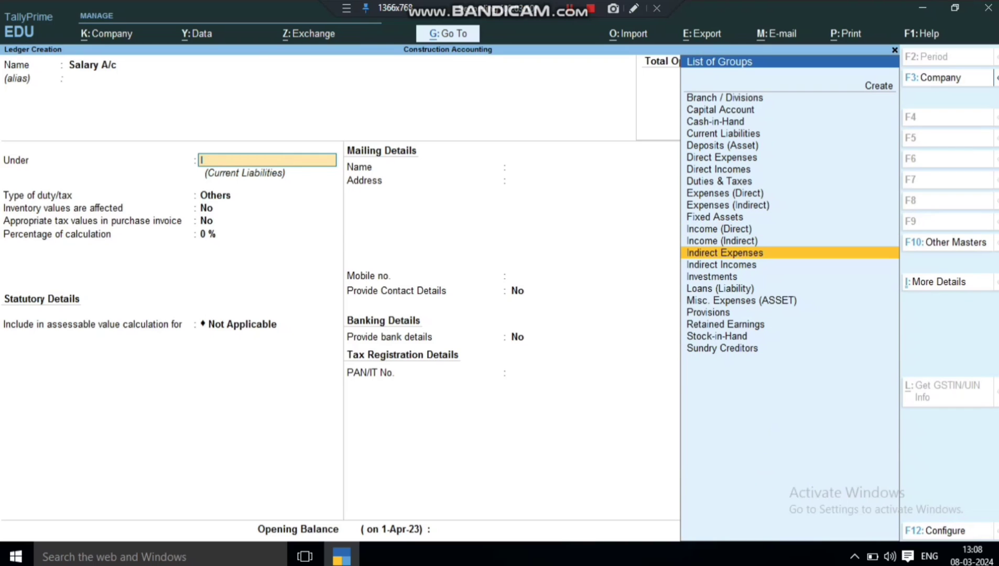
{"action": "key", "text": "Return"}
{"action": "key", "text": "Return"}
{"action": "key", "text": "Return"}
{"action": "key", "text": "Return"}
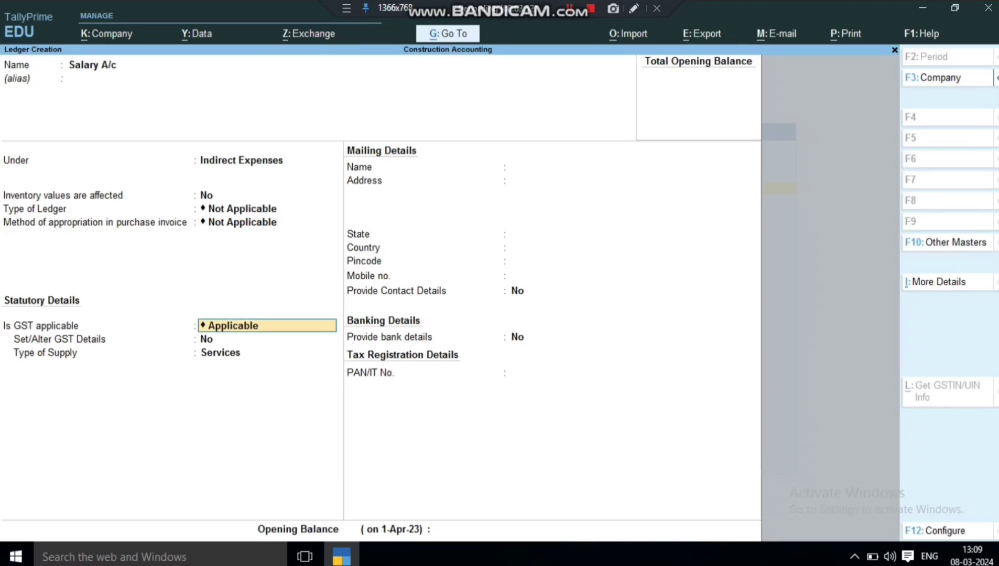
Set GST and assessable value calculation to Not Applicable, then save the ledger.
{"action": "key", "text": "Down"}
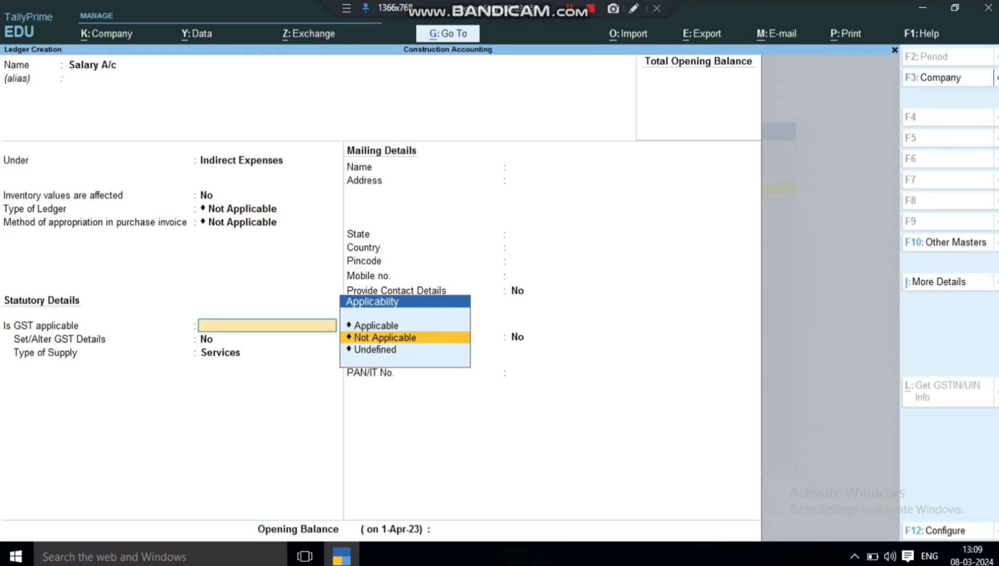
{"action": "key", "text": "Return"}
{"action": "key", "text": "Down"}
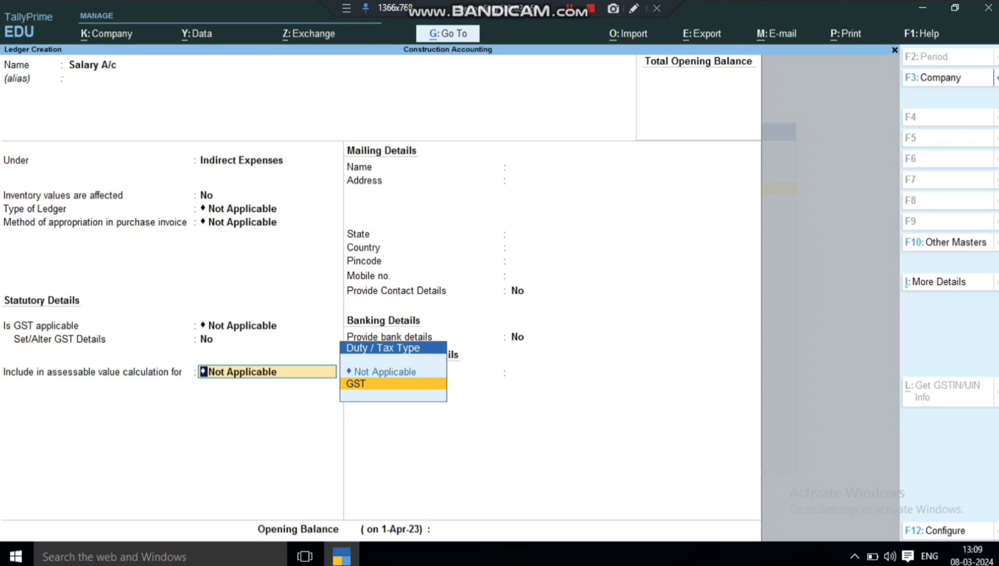
{"action": "key", "text": "Return"}
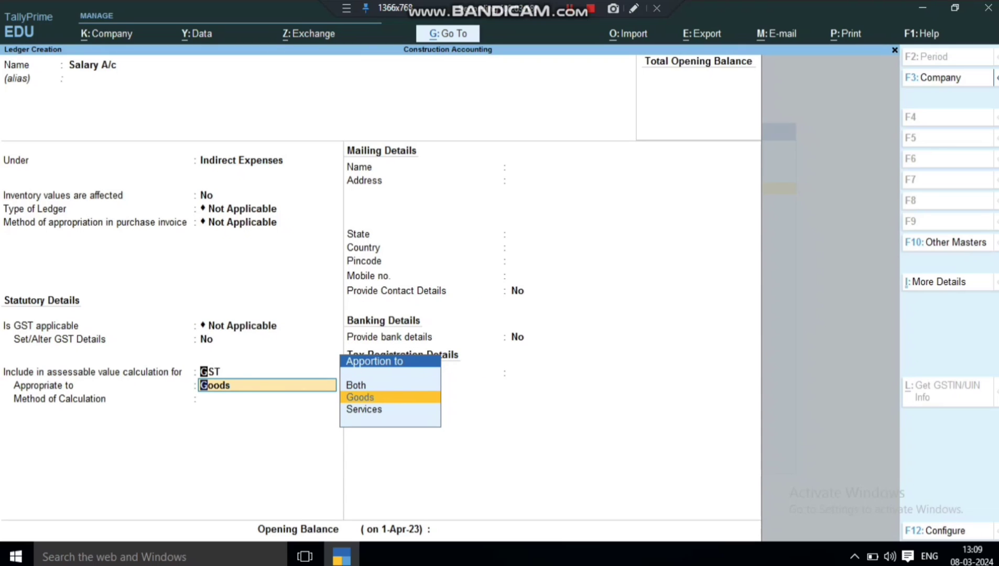
{"action": "key", "text": "Escape"}
{"action": "key", "text": "Up"}
{"action": "key", "text": "Return"}
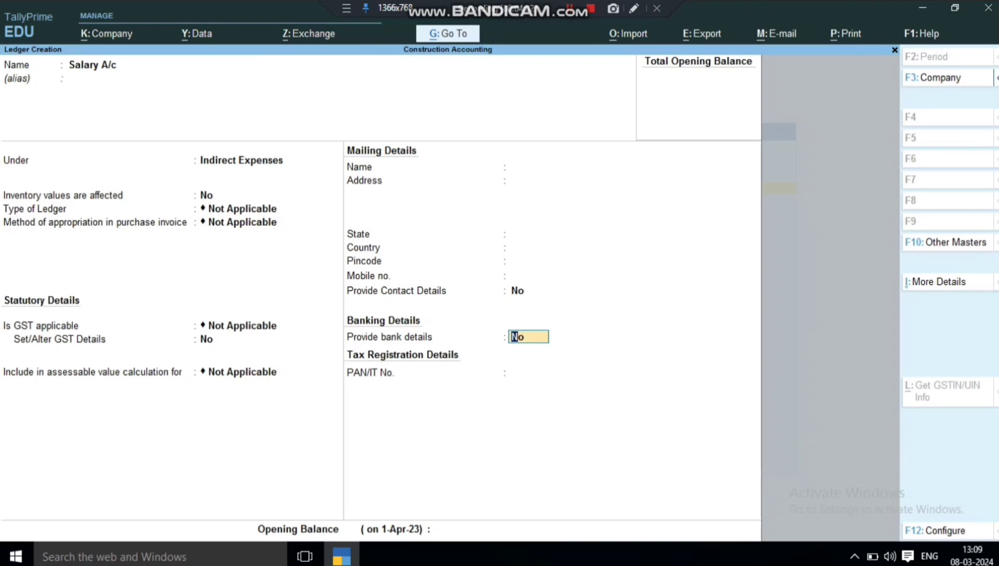
{"action": "key", "text": "Return"}
{"action": "key", "text": "Return"}
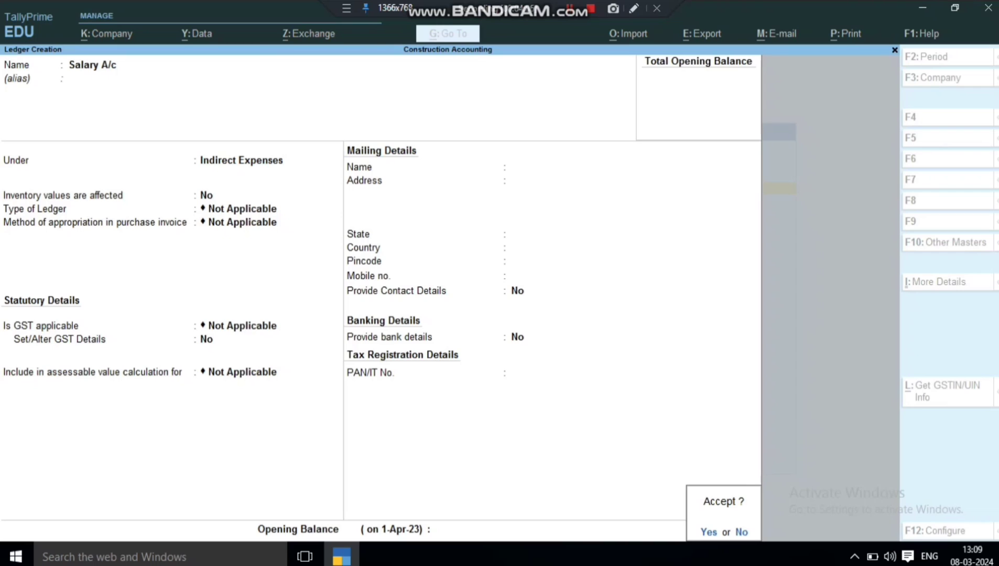
{"action": "key", "text": "Return"}
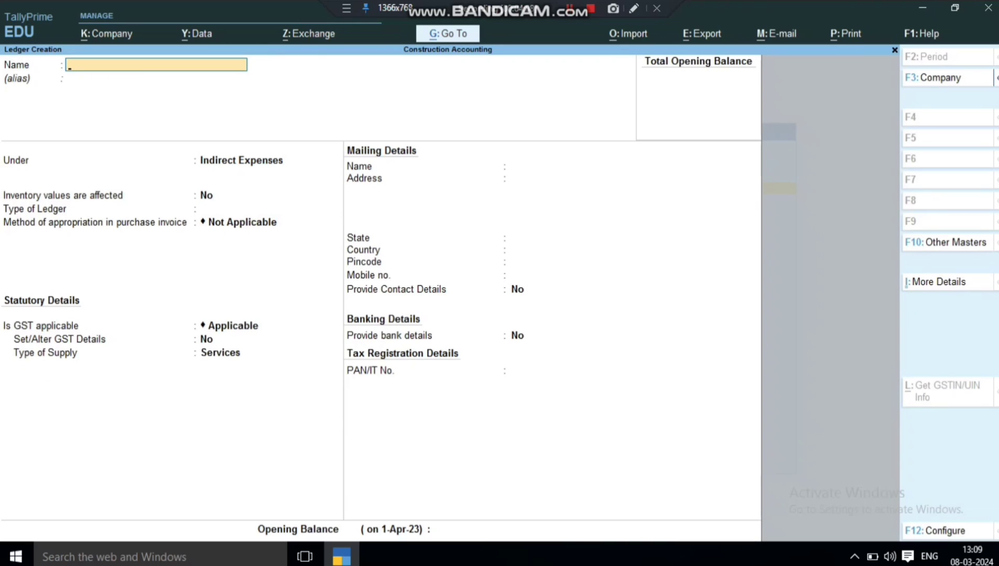
Enter a Labour ledger under Indirect Expenses with GST and assessable value both Not Applicable.
{"action": "type", "text": "Labour"}
{"action": "key", "text": "Return"}
{"action": "key", "text": "Return"}
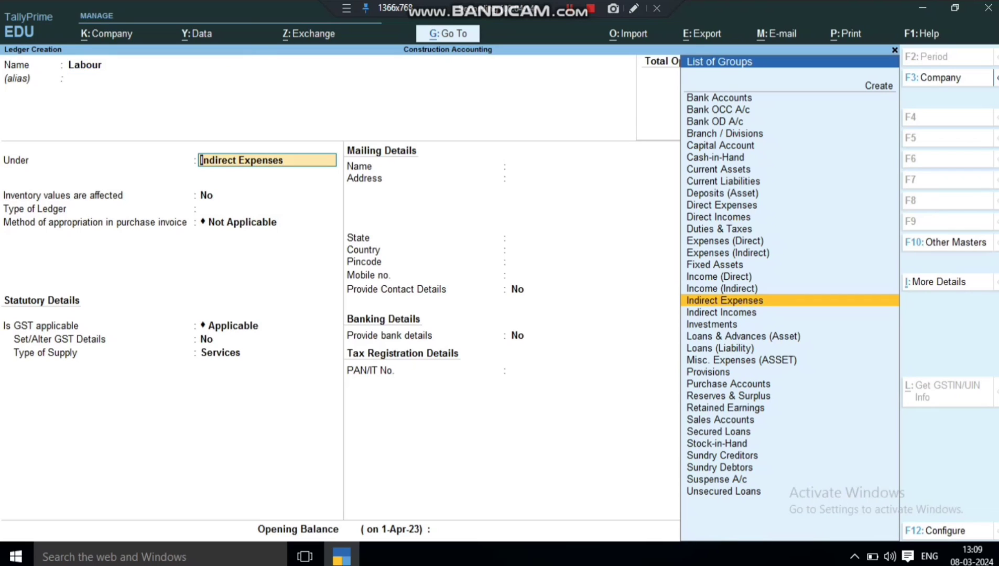
{"action": "key", "text": "Return"}
{"action": "key", "text": "Return"}
{"action": "key", "text": "Return"}
{"action": "key", "text": "Return"}
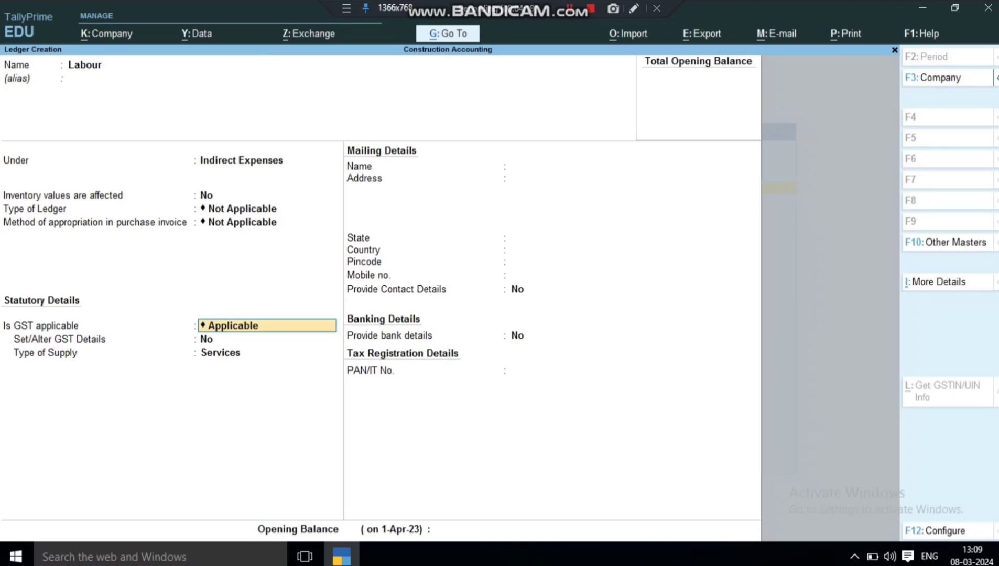
{"action": "key", "text": "space"}
{"action": "key", "text": "Down"}
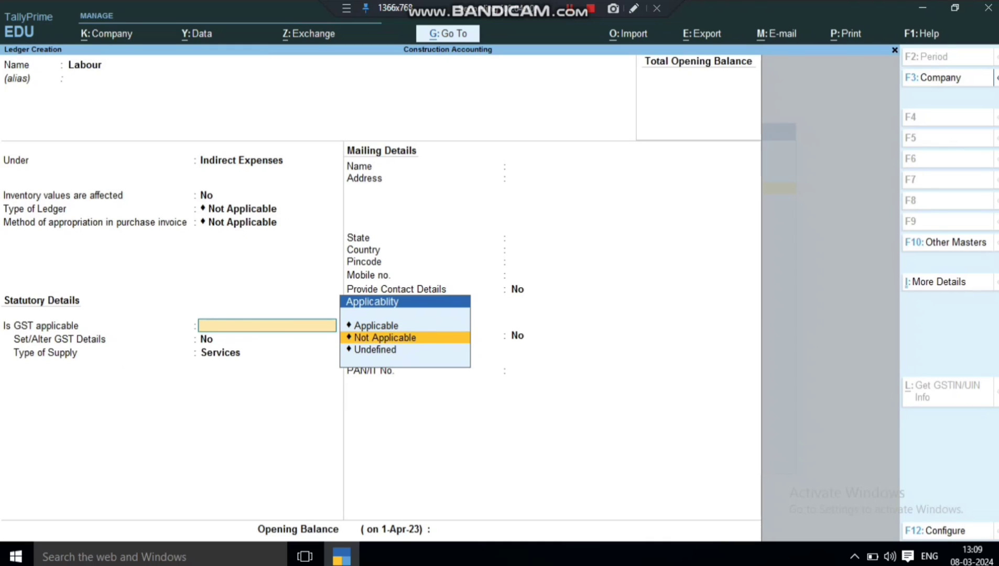
{"action": "key", "text": "Return"}
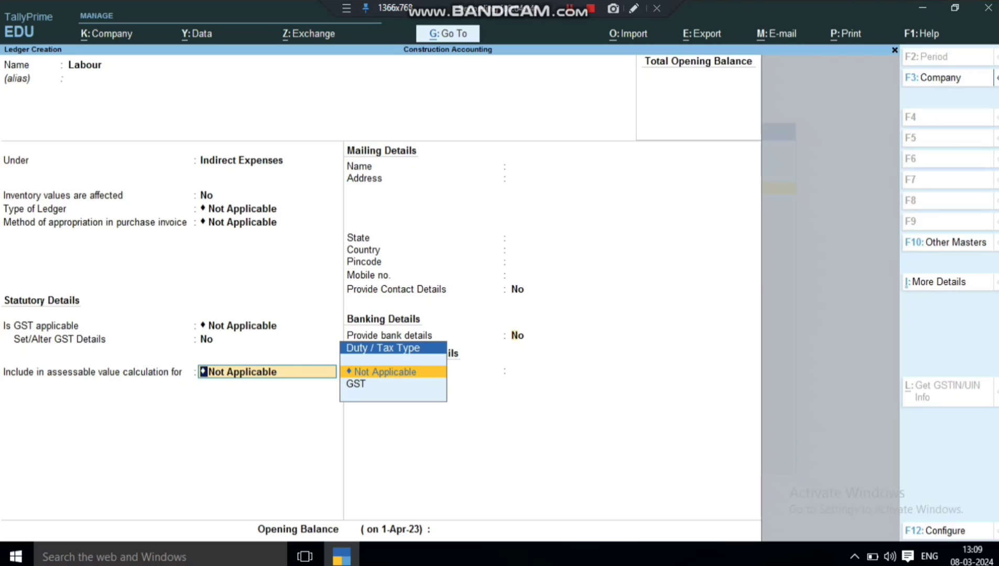
{"action": "key", "text": "Return"}
{"action": "key", "text": "Return"}
{"action": "key", "text": "Return"}
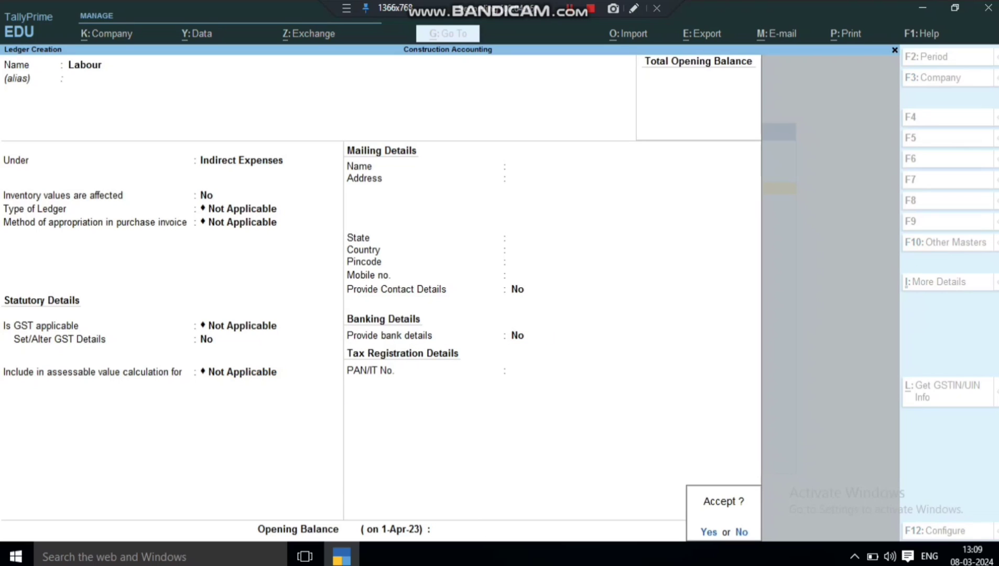
{"action": "key", "text": "Return"}
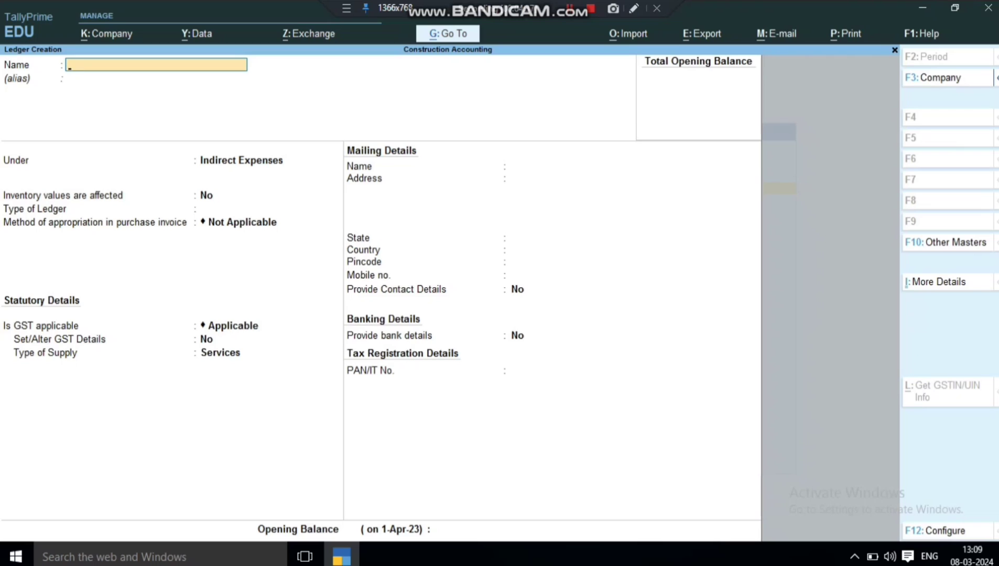
Create and save the Capital A/c ledger under Capital Account.
{"action": "type", "text": "Capital a/c"}
{"action": "key", "text": "Return"}
{"action": "key", "text": "Return"}
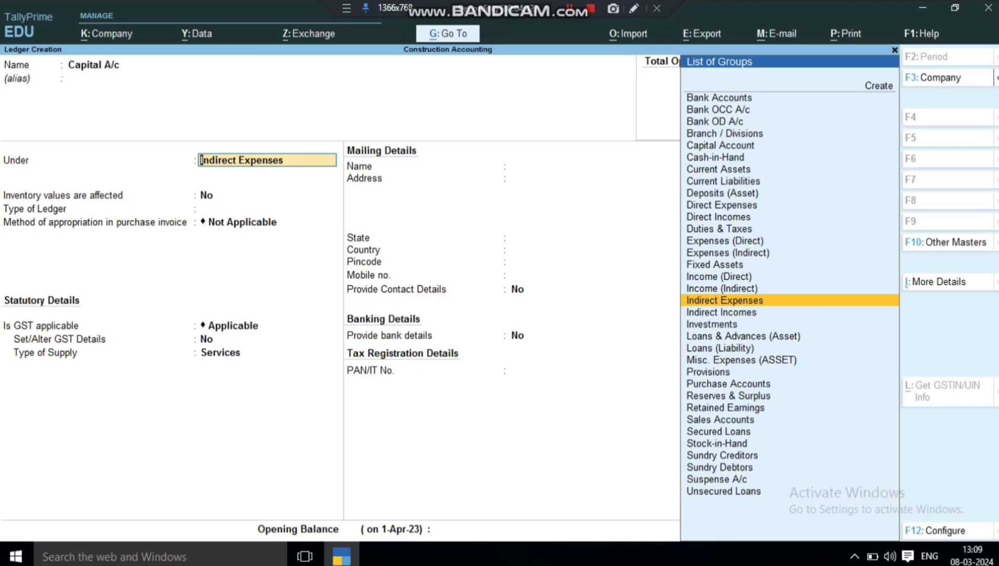
{"action": "type", "text": "C"}
{"action": "key", "text": "Return"}
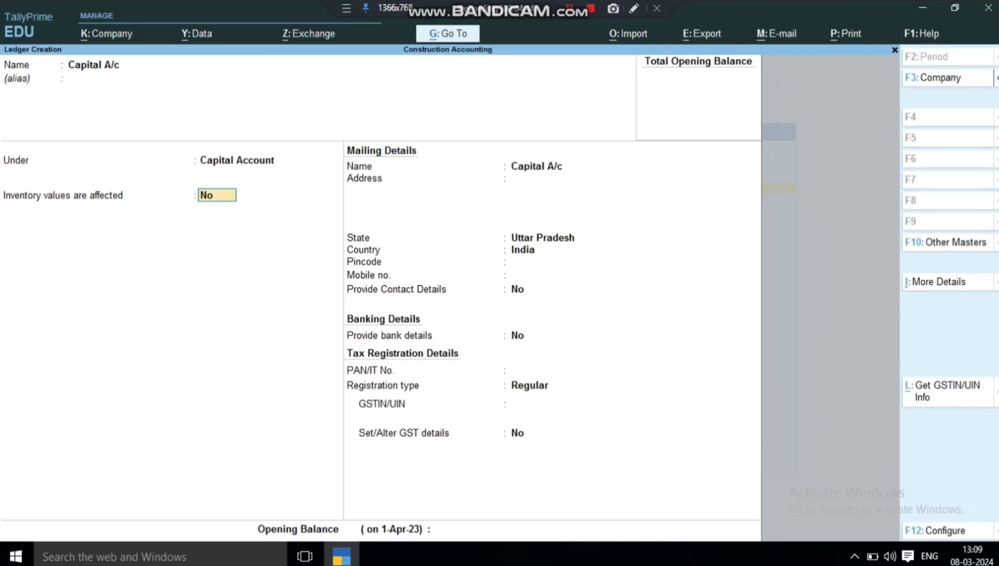
{"action": "key", "text": "Return"}
{"action": "key", "text": "Return"}
{"action": "key", "text": "ctrl+a"}
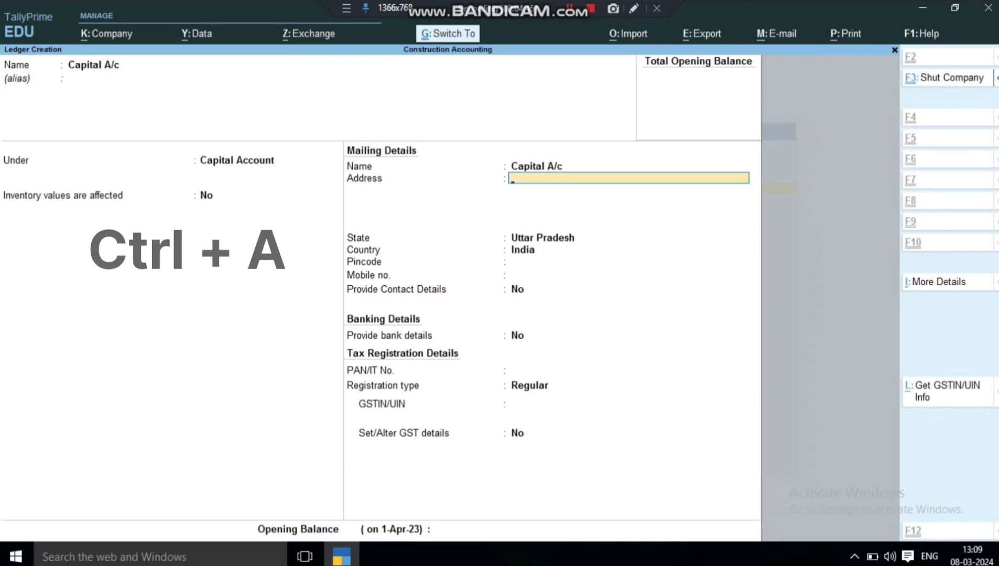
Create and save the Bank of India ledger under Bank Accounts, leaving bank details empty.
{"action": "type", "text": "Ba"}
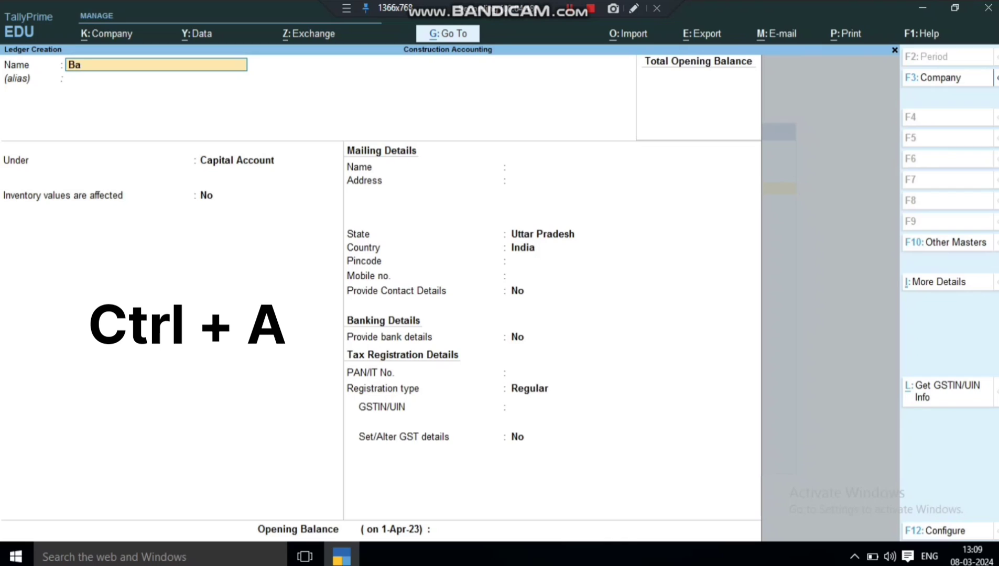
{"action": "type", "text": "nk of india"}
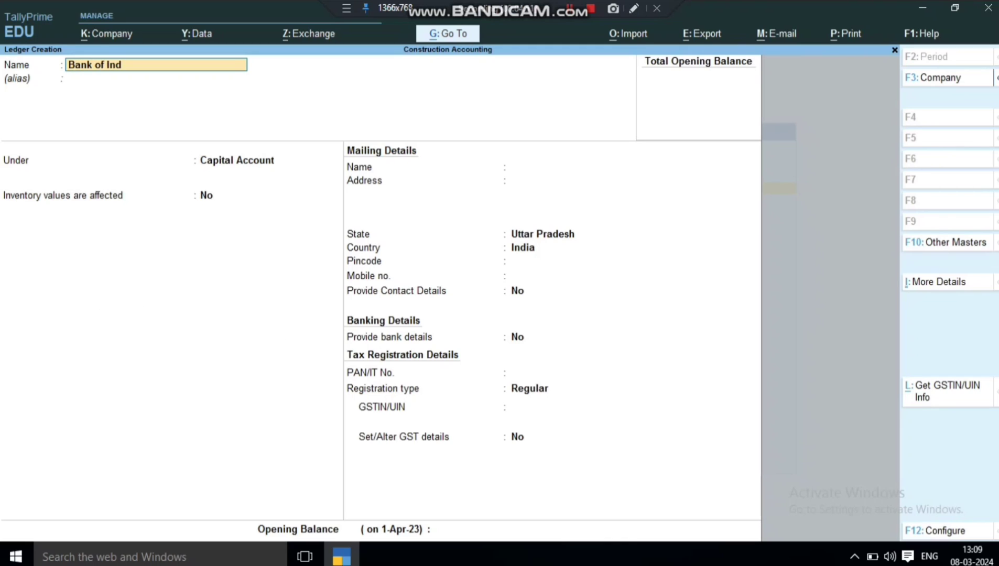
{"action": "key", "text": "Return"}
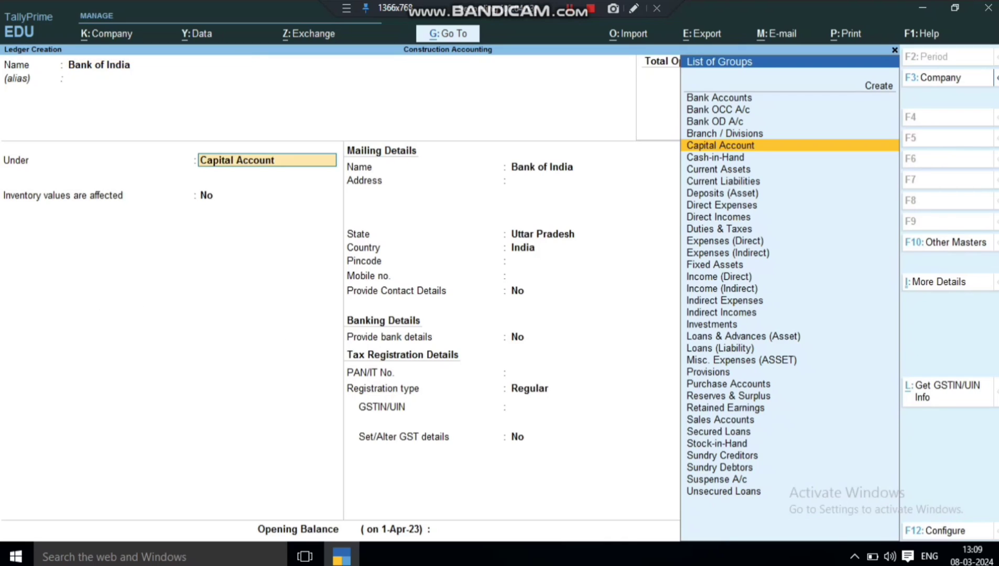
{"action": "type", "text": "B"}
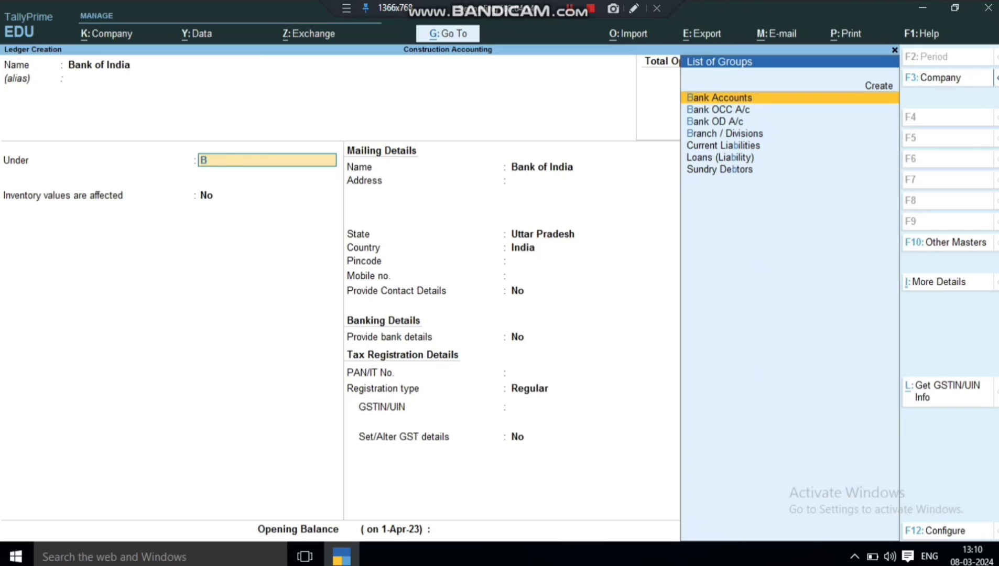
{"action": "key", "text": "Return"}
{"action": "key", "text": "Return"}
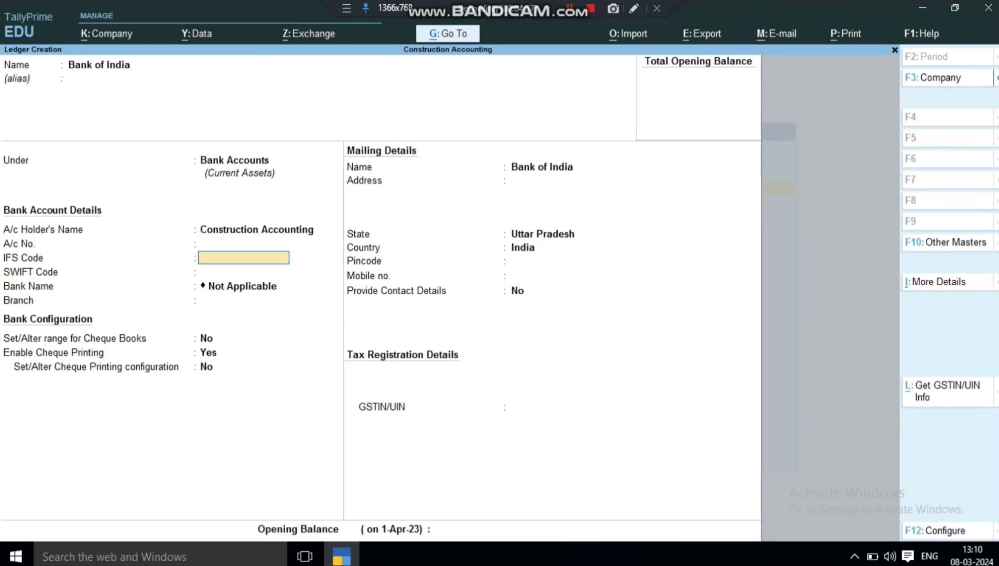
{"action": "key", "text": "Return"}
{"action": "key", "text": "Return"}
{"action": "key", "text": "Return"}
{"action": "key", "text": "ctrl"}
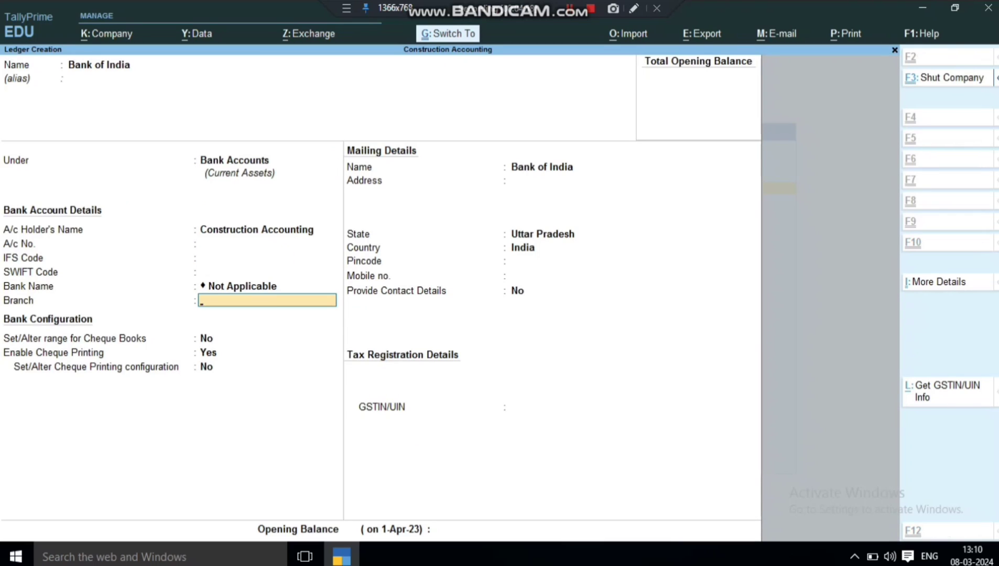
{"action": "key", "text": "ctrl+a"}
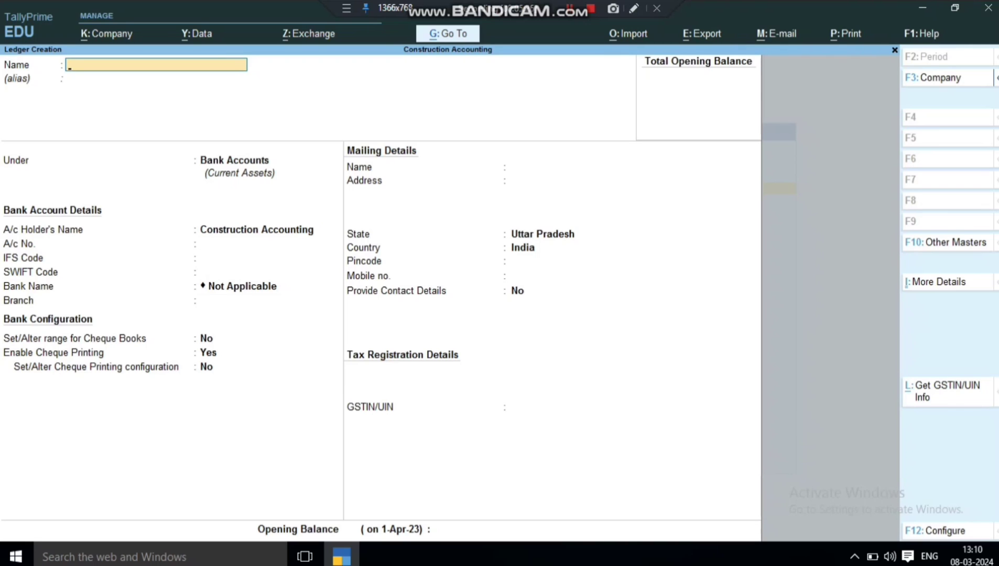
Quit Ledger Creation and bring up the List of Ledgers through Alter.
{"action": "key", "text": "Escape"}
{"action": "key", "text": "Escape"}
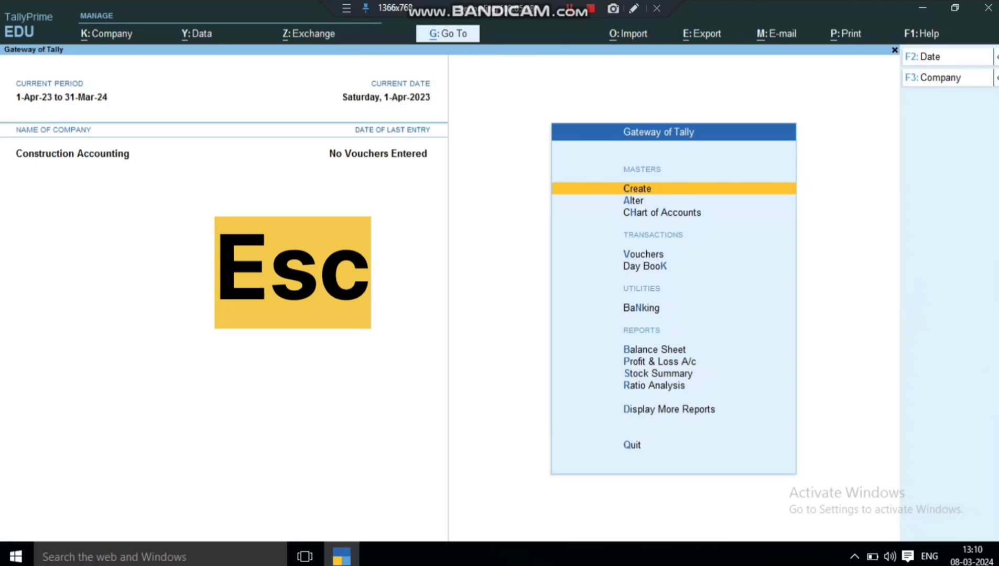
{"action": "key", "text": "Down"}
{"action": "key", "text": "Return"}
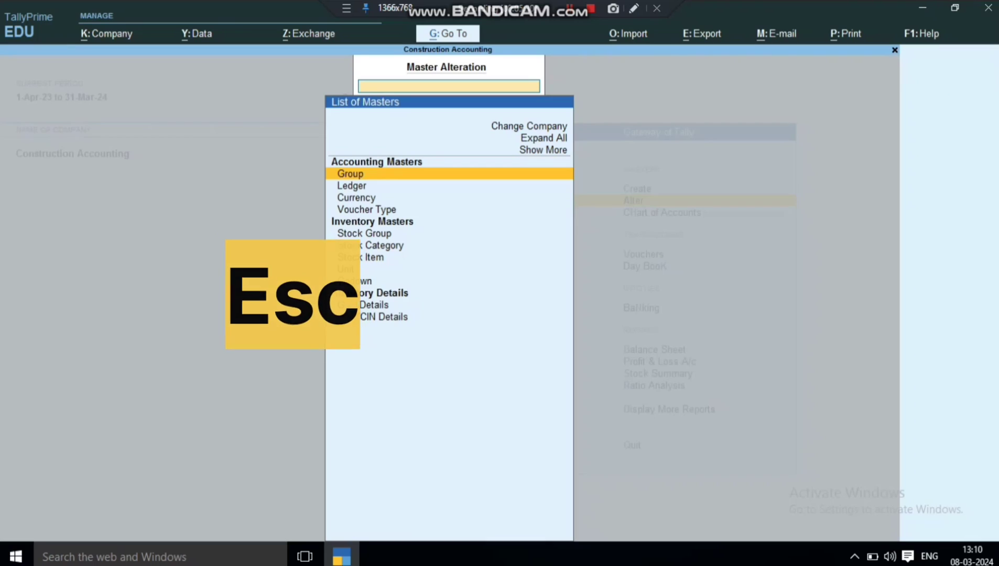
{"action": "key", "text": "Down"}
{"action": "key", "text": "Return"}
Browse the created ledgers, then return to the Gateway of Tally.
{"action": "key", "text": "Down"}
{"action": "key", "text": "Down"}
{"action": "key", "text": "Down"}
{"action": "key", "text": "Down"}
{"action": "key", "text": "Down"}
{"action": "key", "text": "Down"}
{"action": "key", "text": "Down"}
{"action": "key", "text": "Down"}
{"action": "key", "text": "Down"}
{"action": "key", "text": "Down"}
{"action": "key", "text": "Down"}
{"action": "key", "text": "Down"}
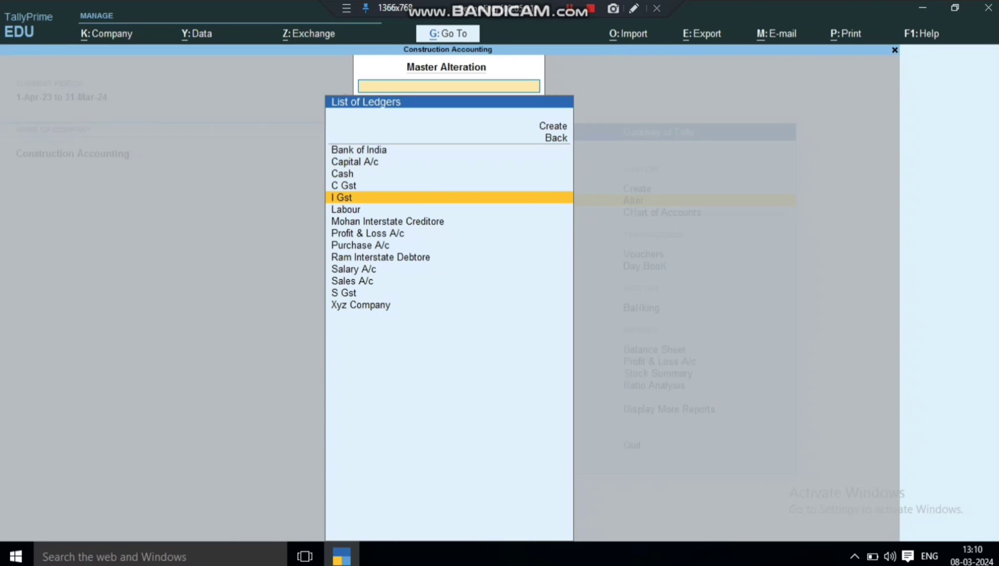
{"action": "key", "text": "Up"}
{"action": "key", "text": "Up"}
{"action": "key", "text": "Up"}
{"action": "key", "text": "Up"}
{"action": "key", "text": "Up"}
{"action": "key", "text": "Up"}
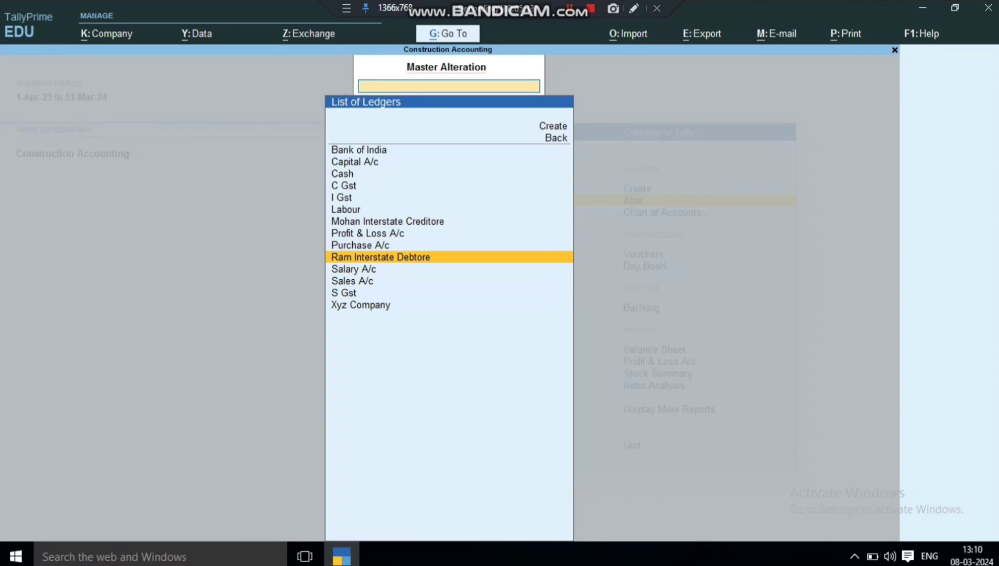
{"action": "key", "text": "Down"}
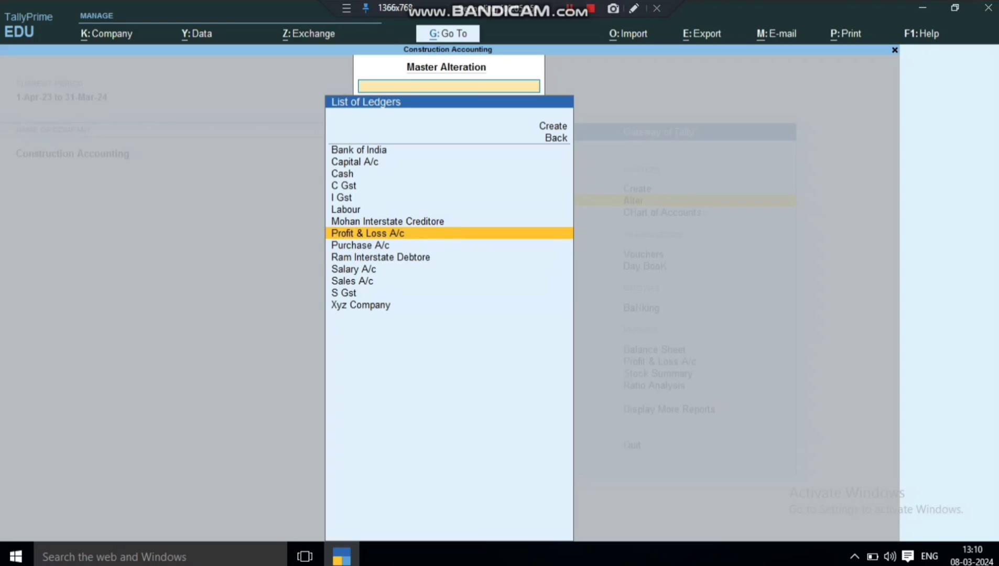
{"action": "key", "text": "Down"}
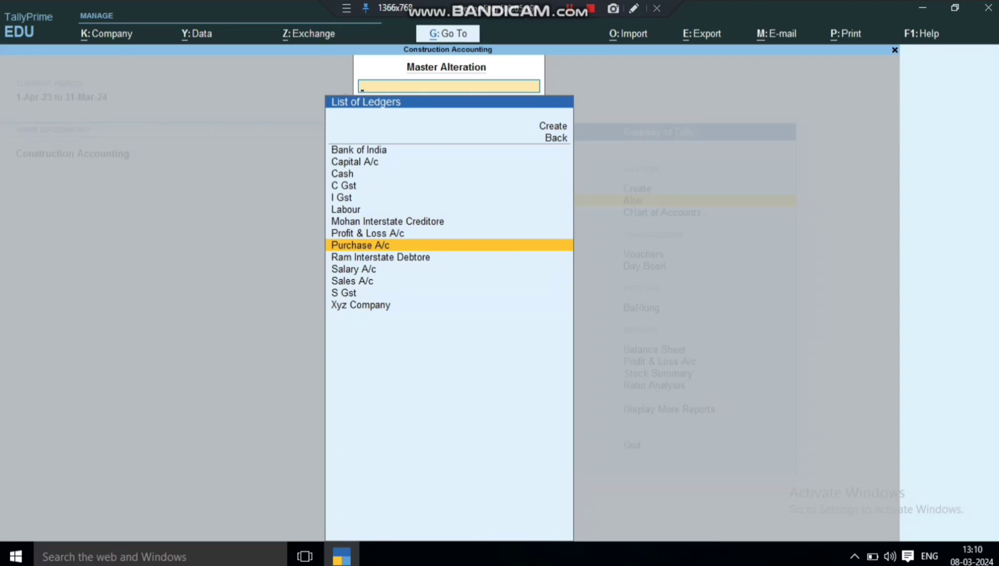
{"action": "key", "text": "Escape"}
{"action": "key", "text": "Up"}
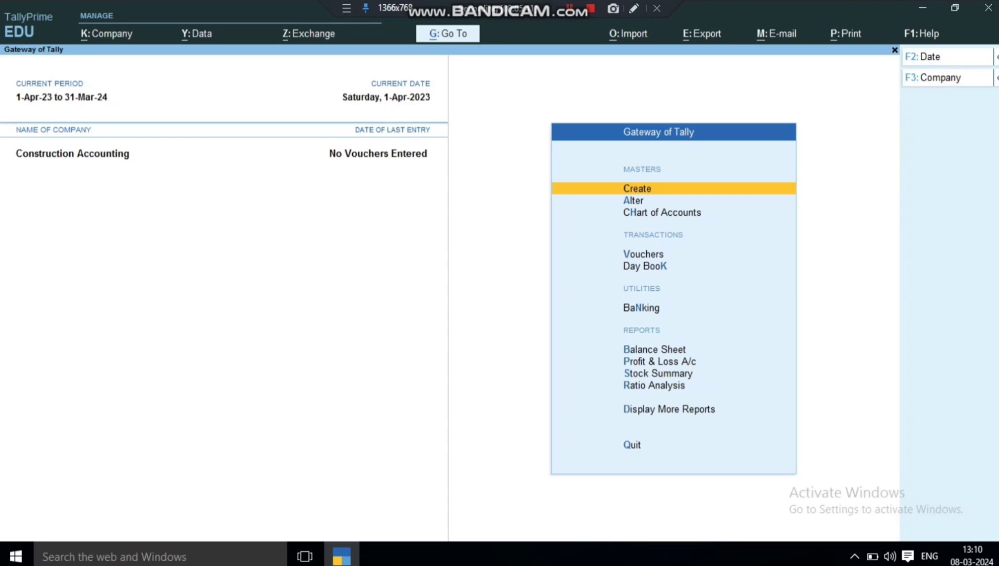